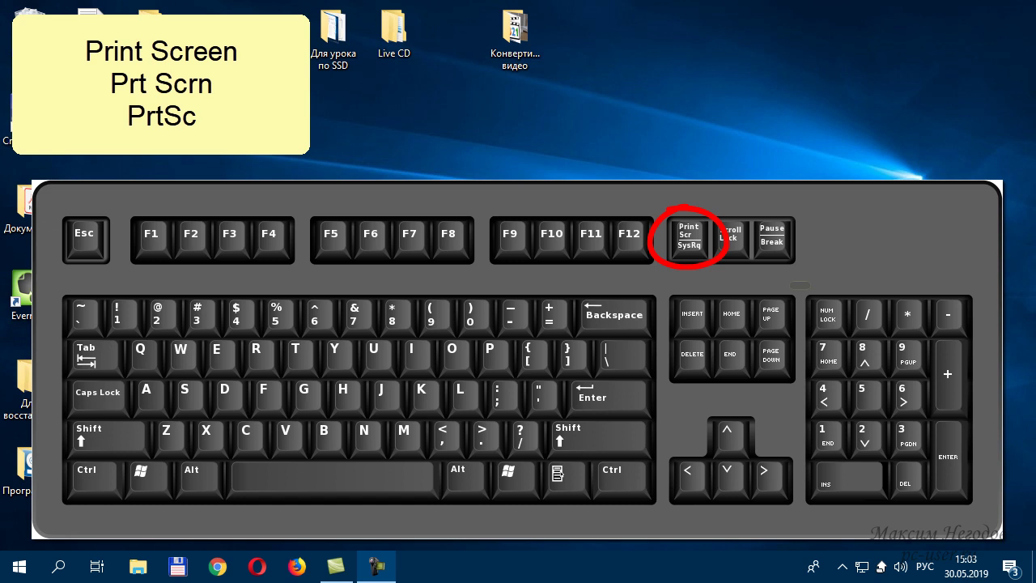
# Bring up the on-screen keyboard, capture the whole screen to the clipboard, and dismiss the OneDrive storage offer.
pyautogui.press('ctrl+super+o')
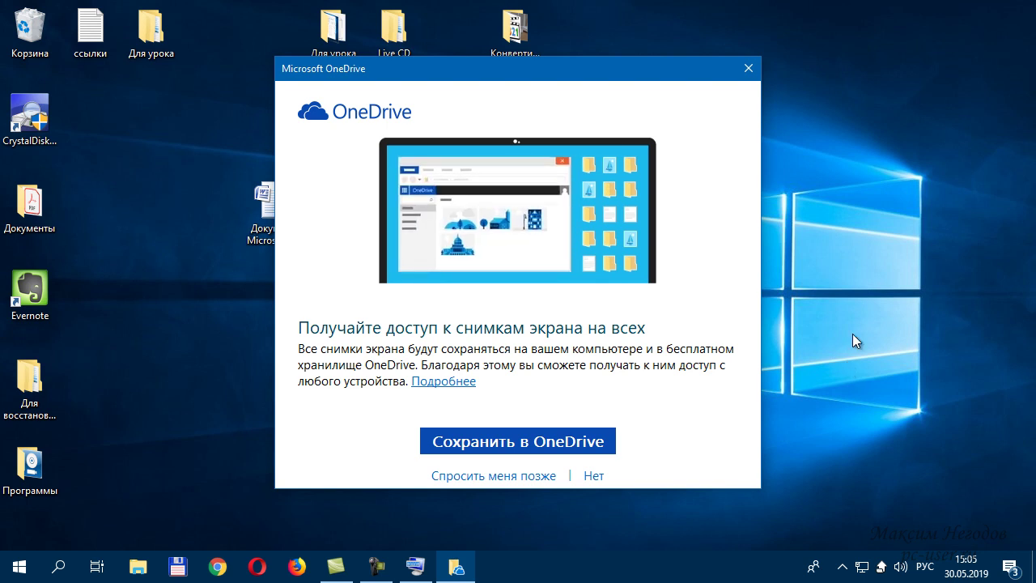
pyautogui.click(750, 69)
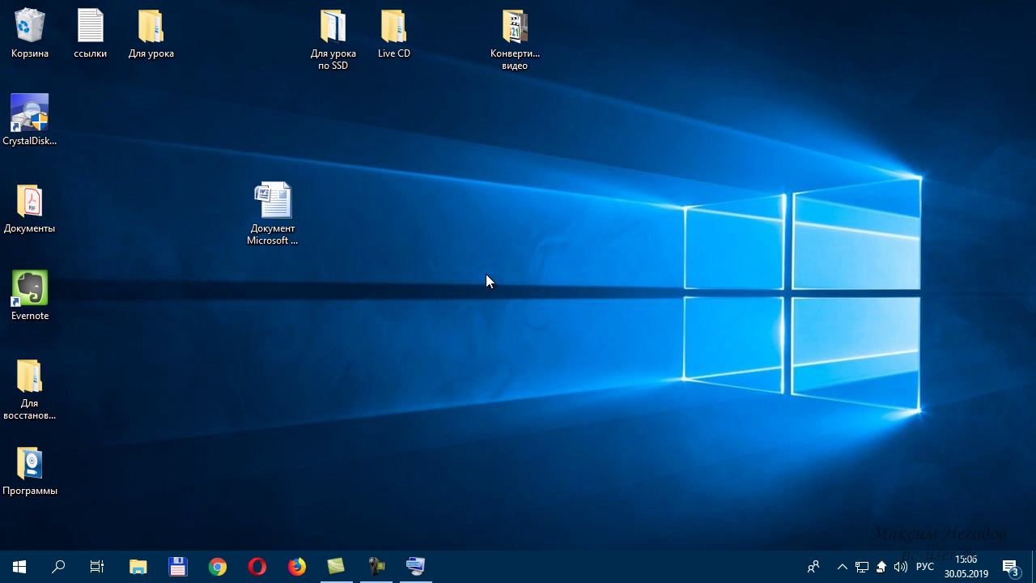
# Open the Microsoft Word document on the desktop and paste the captured screenshot into its blank page.
pyautogui.doubleClick(272, 207)
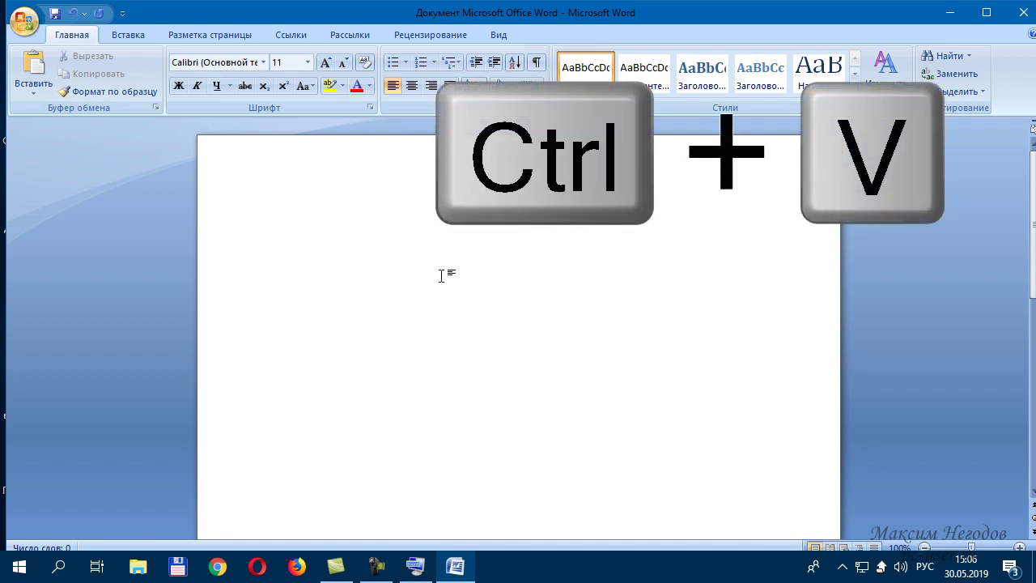
pyautogui.rightClick(300, 204)
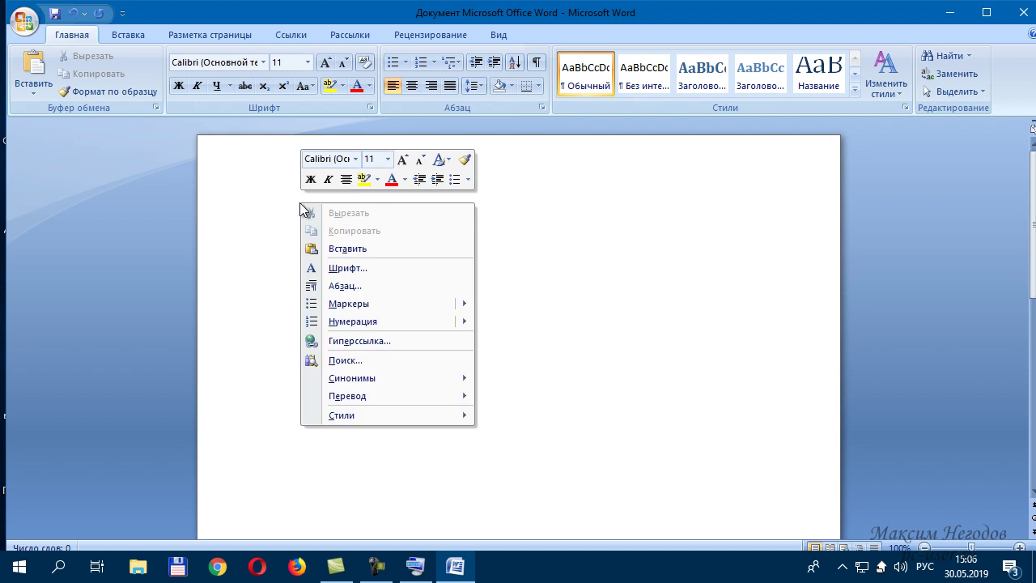
pyautogui.click(346, 250)
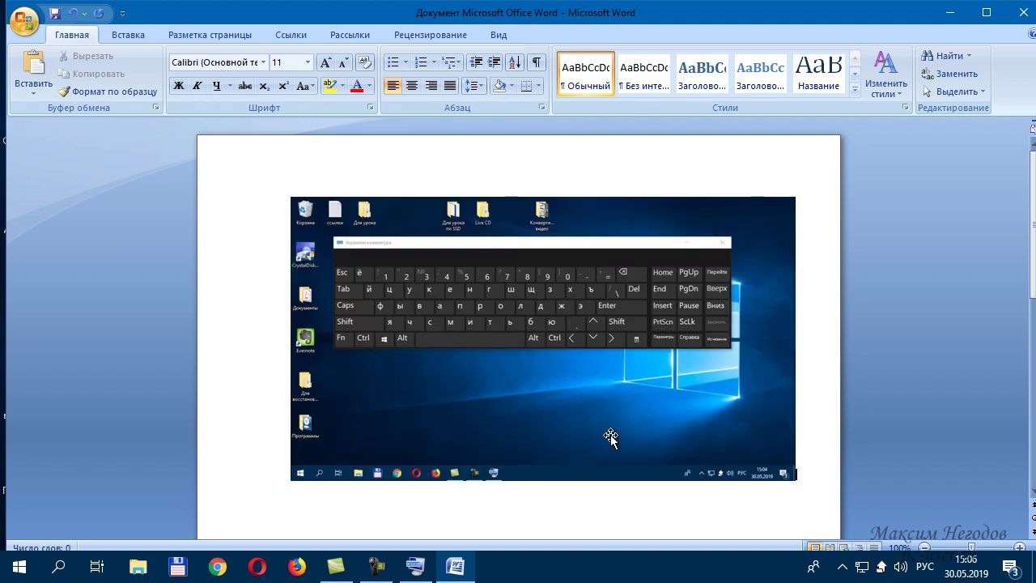
# Delete the pasted screenshot from the Word document and close the document without saving.
pyautogui.click(462, 296)
pyautogui.press('Delete')
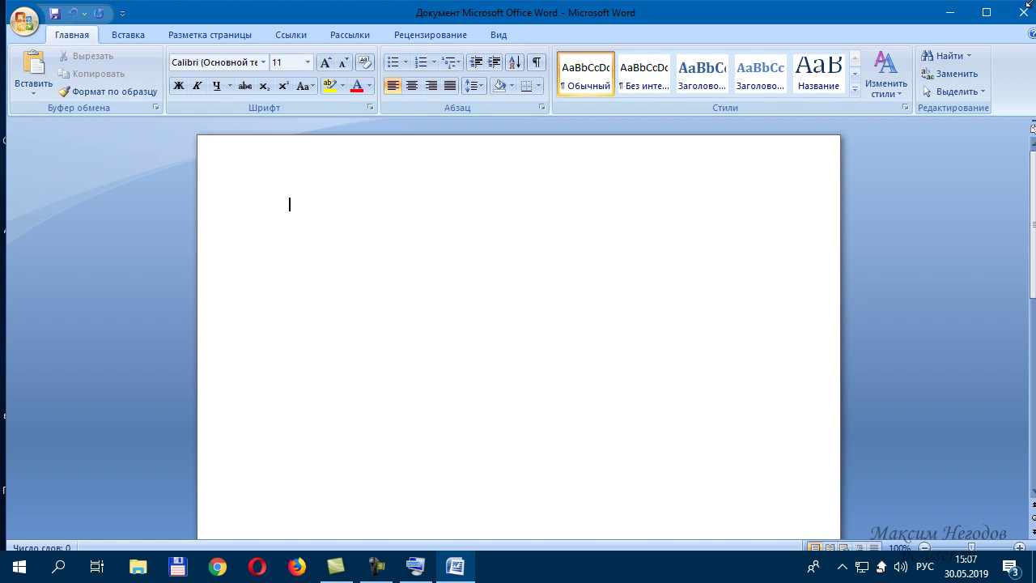
pyautogui.click(1023, 14)
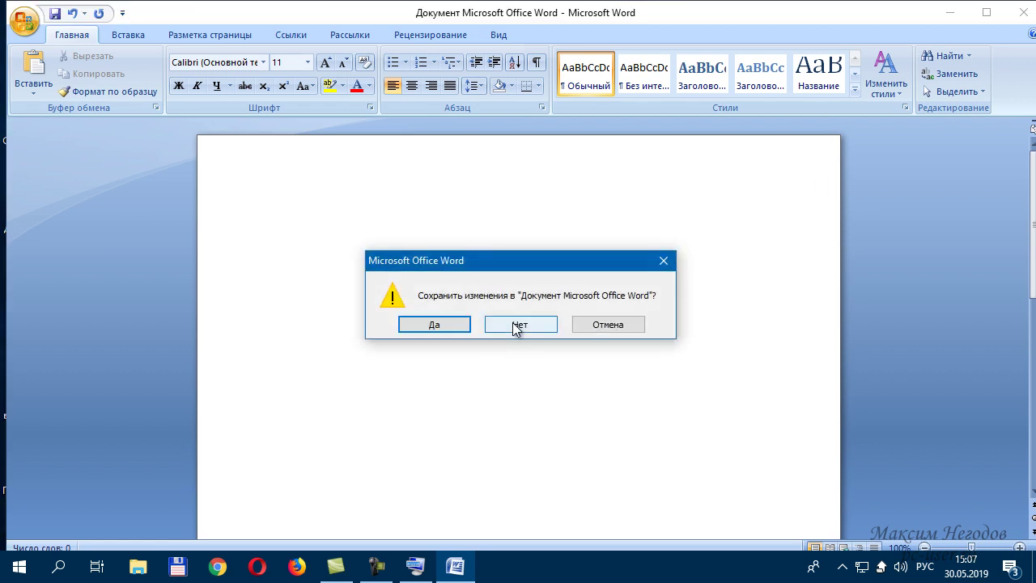
pyautogui.click(518, 326)
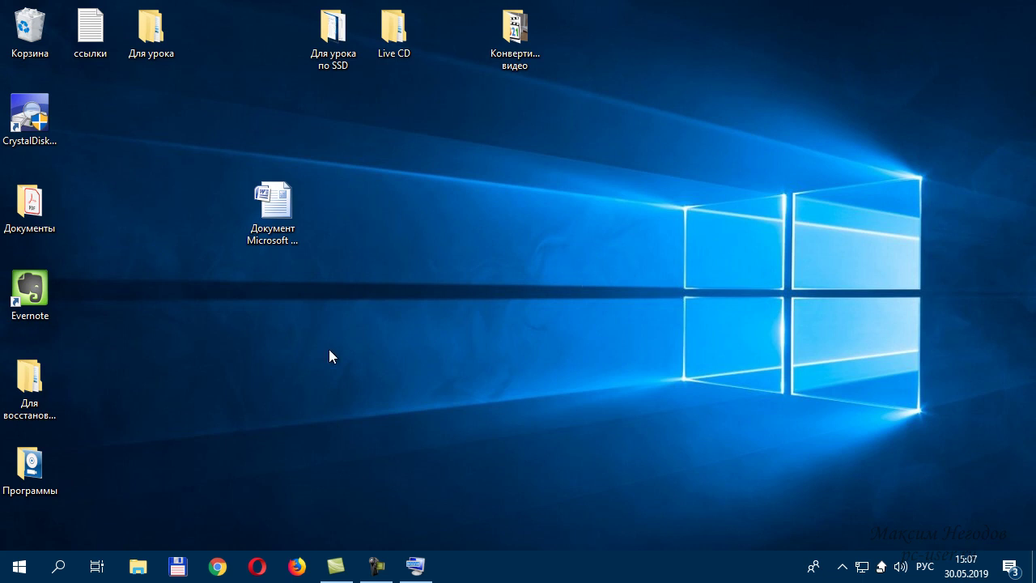
# Find and open Paint and paste the full-screen capture onto the blank canvas.
pyautogui.click(55, 565)
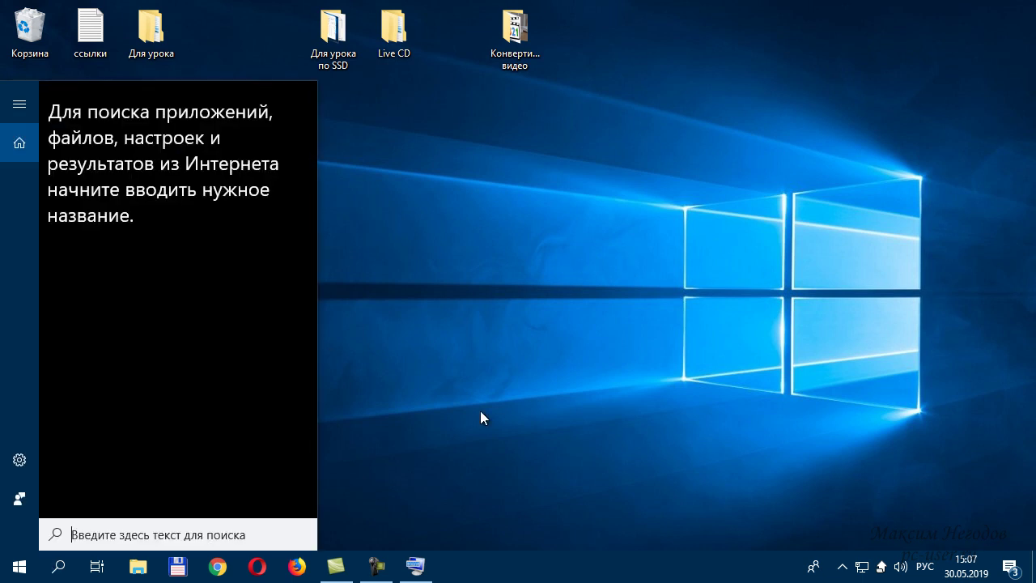
pyautogui.hotkey('alt', 'shift')
pyautogui.write('pain')
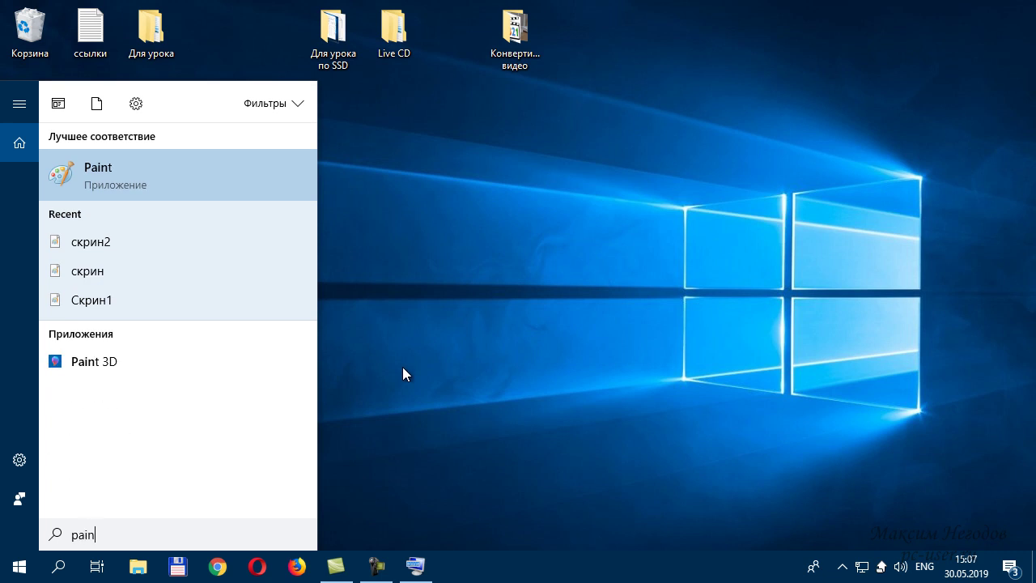
pyautogui.click(108, 176)
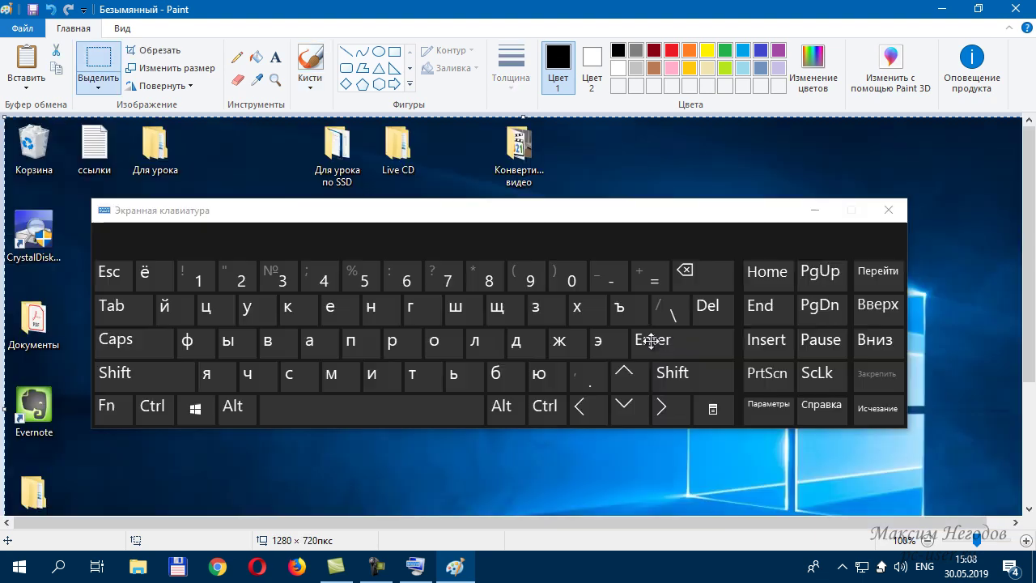
pyautogui.hotkey('ctrl', 'v')
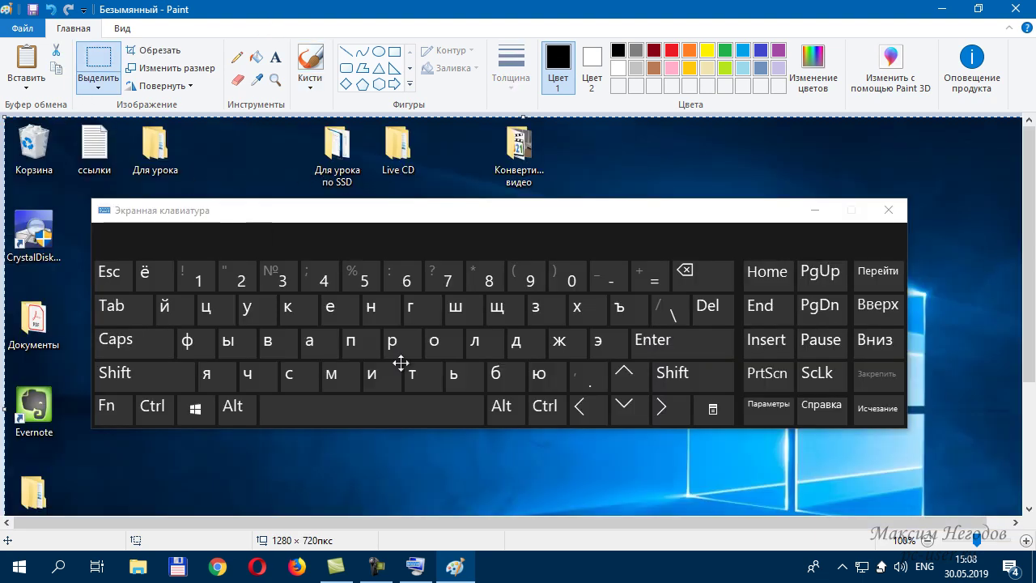
# Shrink the pasted screenshot from its upper-left corner to about 745 × 403 px.
pyautogui.scroll(-3, 389, 358)
pyautogui.scroll(3, 389, 359)
pyautogui.moveTo(4, 115); pyautogui.dragTo(437, 372)
pyautogui.scroll(-3, 687, 284)
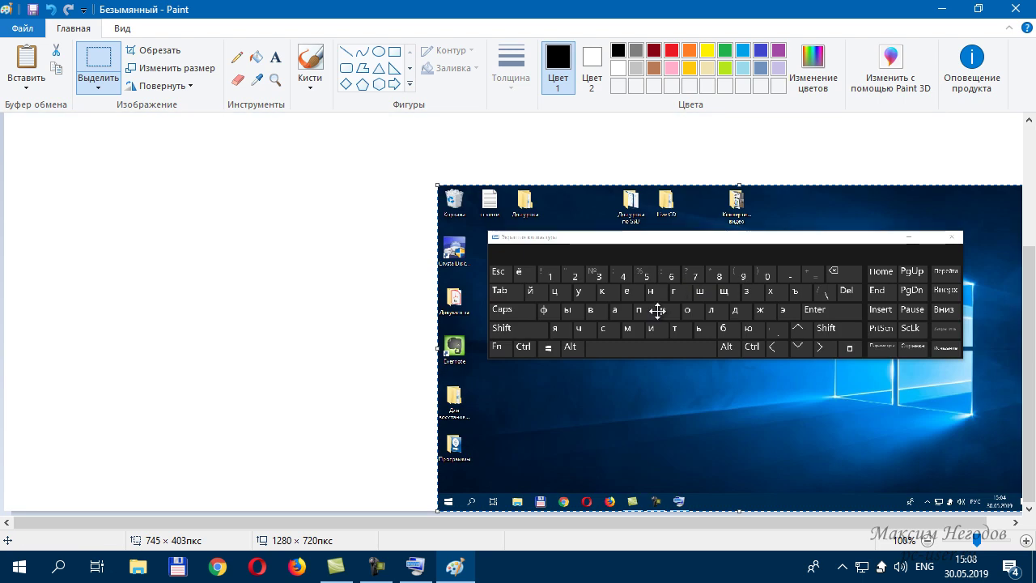
# Move the shrunken screenshot towards the canvas's left edge and add the text "sfsdfsdf" just below the pictured keyboard.
pyautogui.moveTo(673, 363)
pyautogui.mouseDown()
pyautogui.moveTo(614, 351)
pyautogui.moveTo(333, 409)
pyautogui.mouseUp()
pyautogui.click(238, 63)
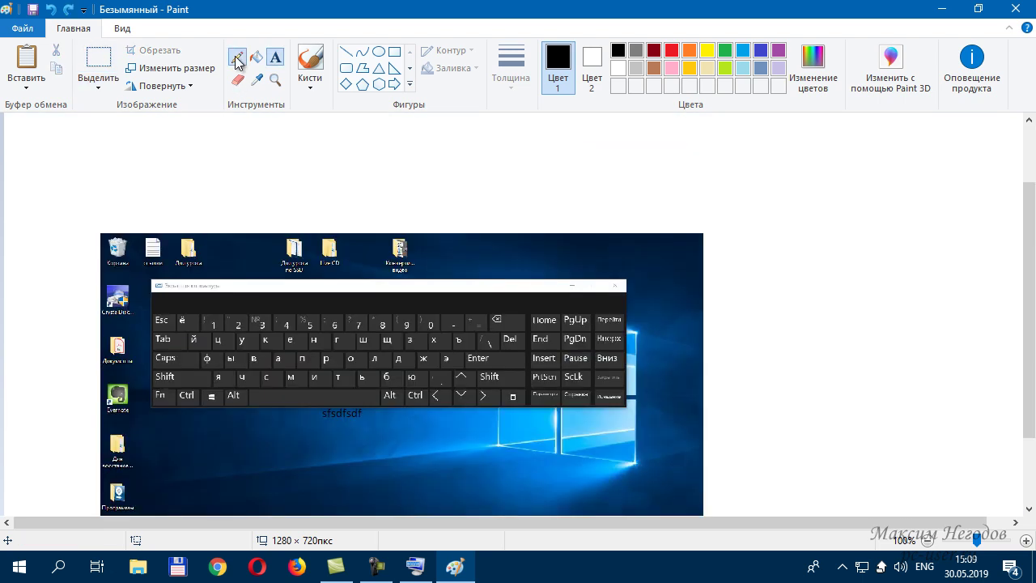
# Draw a red freehand arrow pointing at the pictured keyboard's space bar, using the Pencil with the third line thickness.
pyautogui.click(238, 62)
pyautogui.click(508, 70)
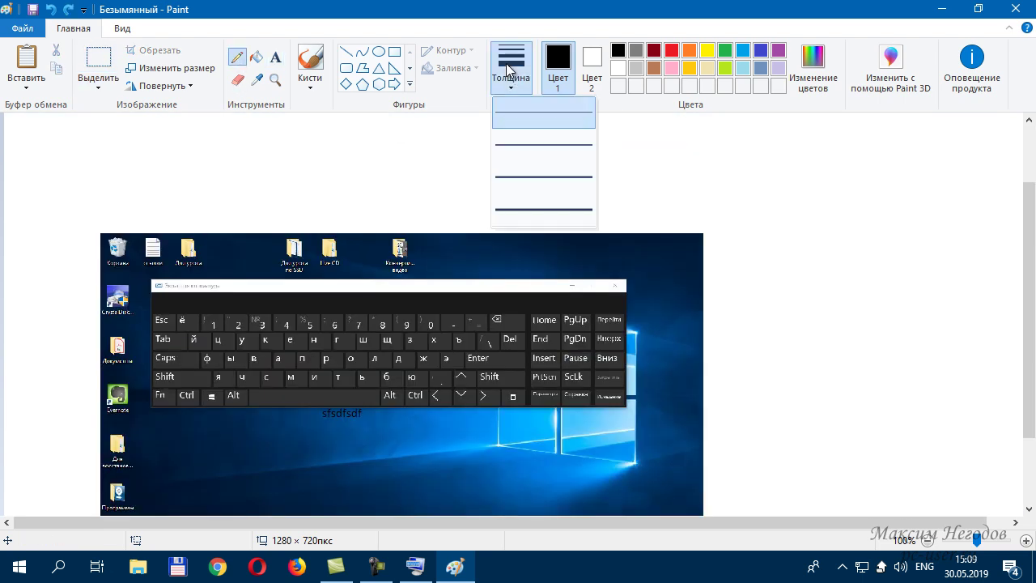
pyautogui.click(531, 181)
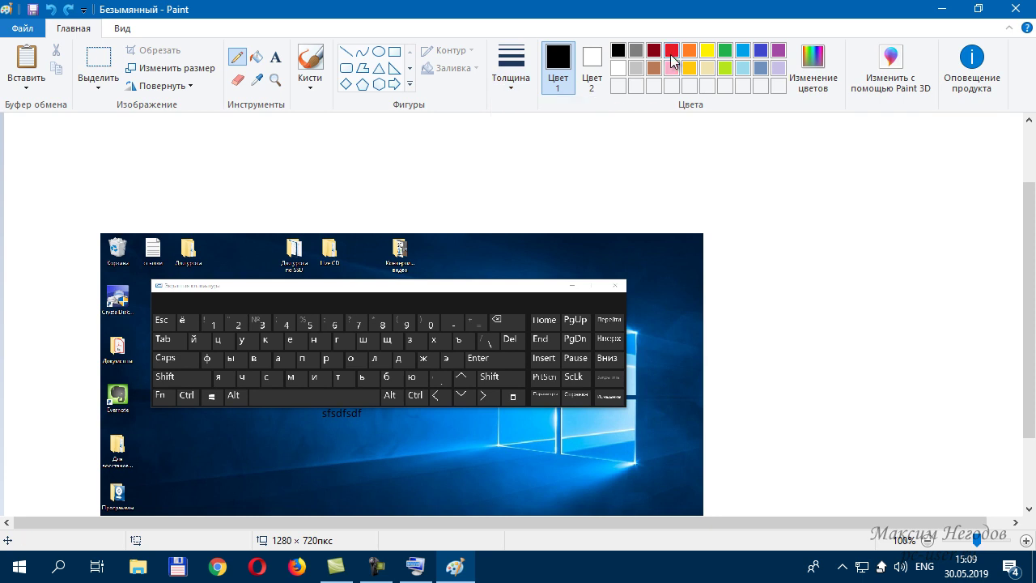
pyautogui.click(670, 51)
pyautogui.moveTo(487, 480)
pyautogui.mouseDown()
pyautogui.moveTo(361, 397)
pyautogui.moveTo(368, 414)
pyautogui.moveTo(358, 395)
pyautogui.moveTo(411, 405)
pyautogui.mouseUp()
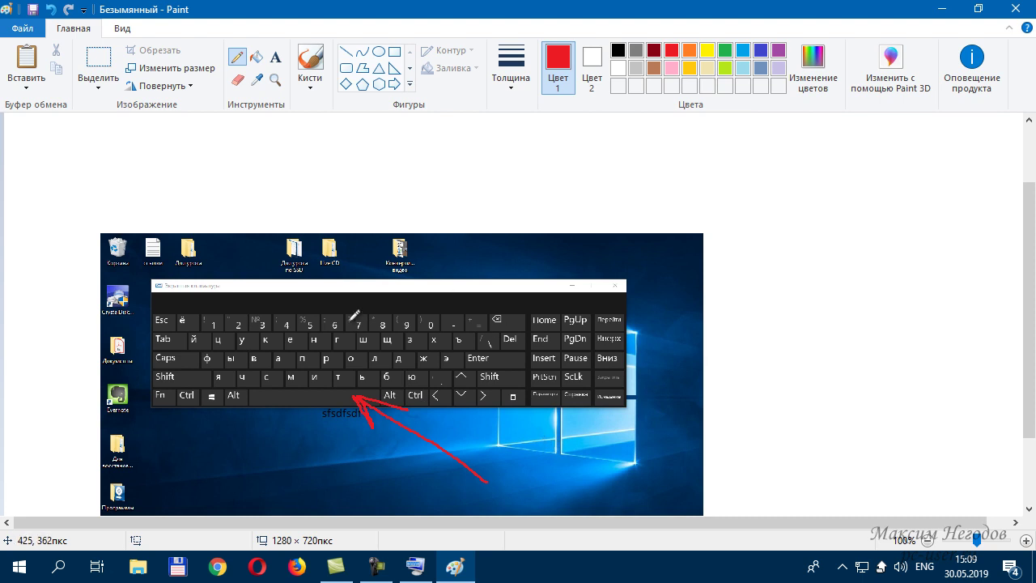
# Save the annotated image as a PNG named скрин1 in the Снимки экрана folder inside Изображения.
pyautogui.click(32, 11)
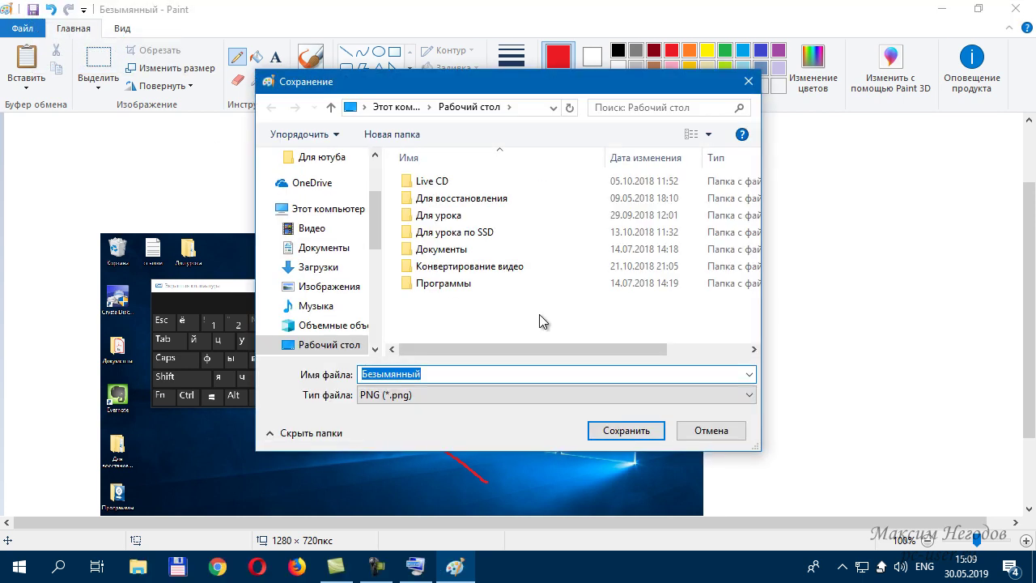
pyautogui.write('скрин')
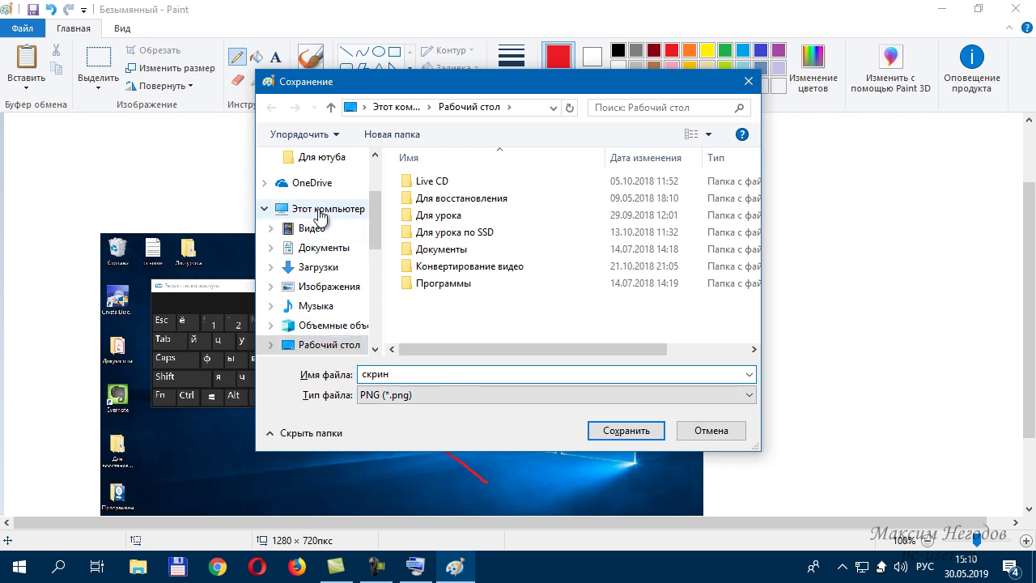
pyautogui.click(318, 290)
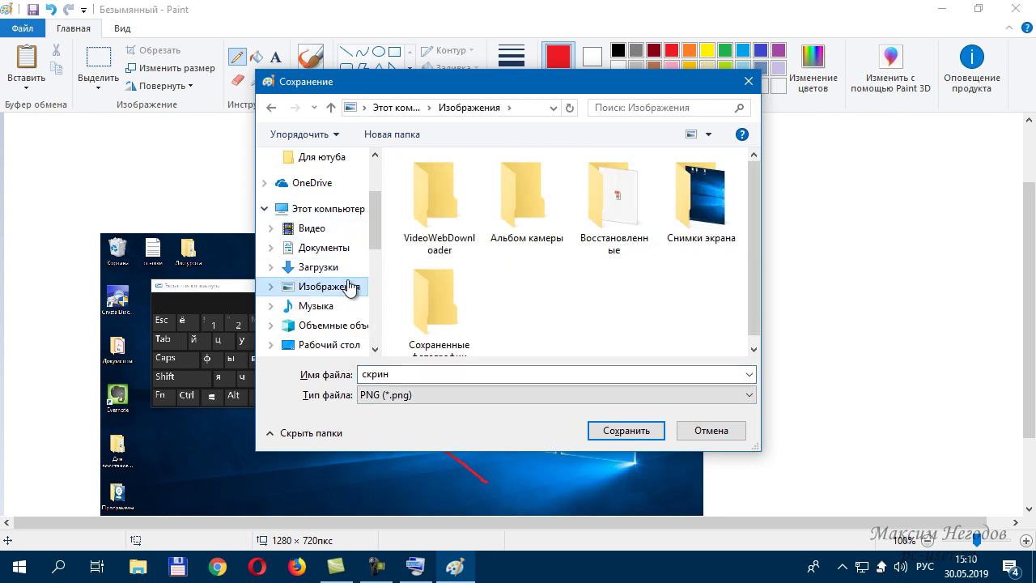
pyautogui.doubleClick(698, 212)
pyautogui.click(409, 371)
pyautogui.click(420, 373)
pyautogui.write('1')
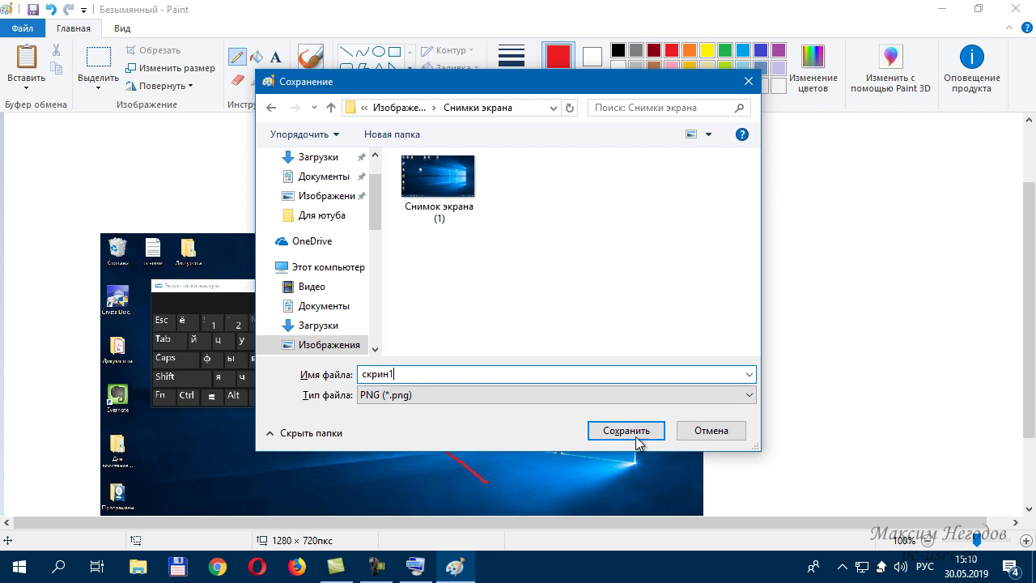
pyautogui.click(607, 430)
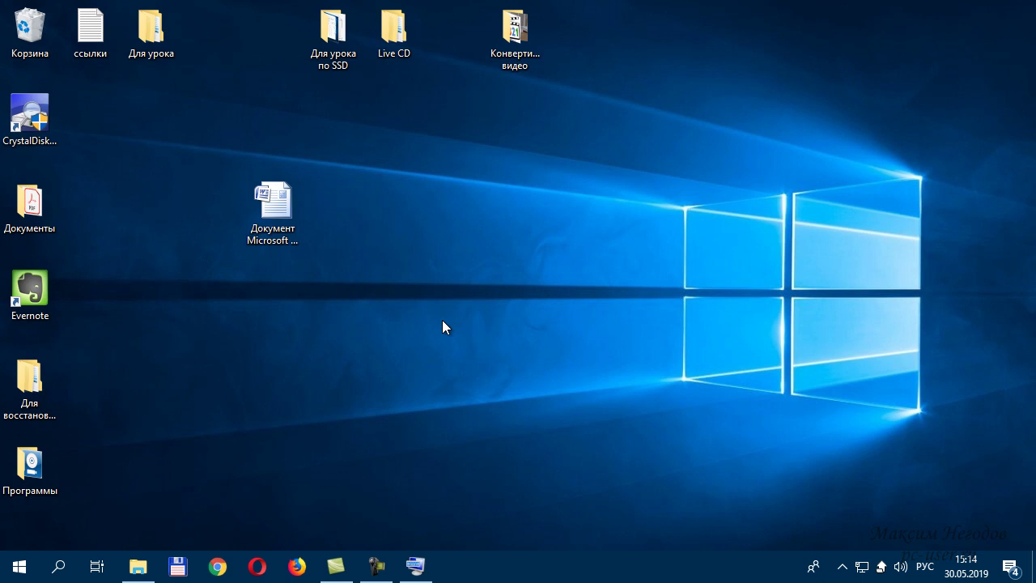
# Open a File Explorer window, capture only that active window, and postpone the OneDrive storage offer.
pyautogui.click(138, 566)
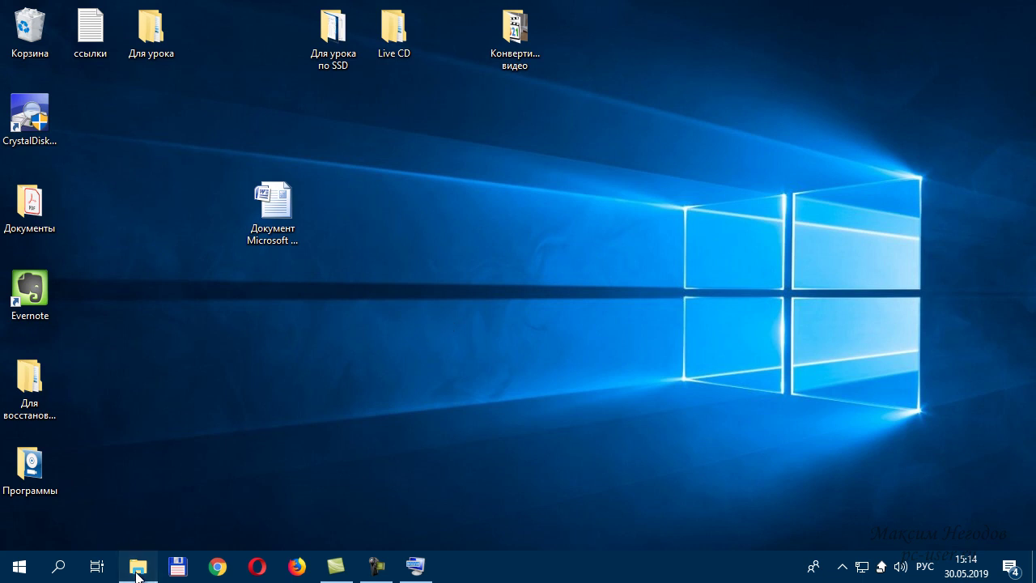
pyautogui.press('alt')
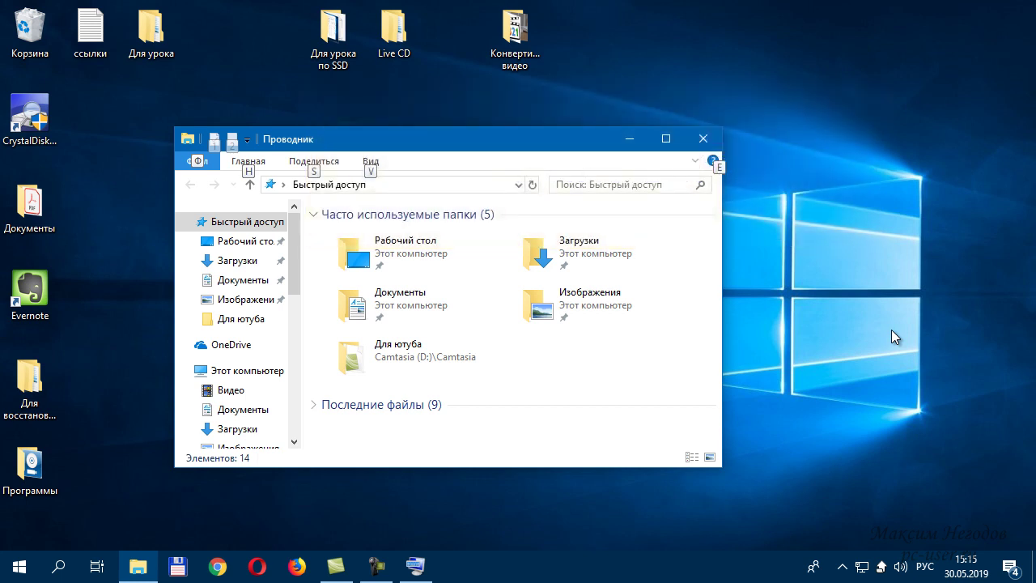
pyautogui.press('alt+Print')
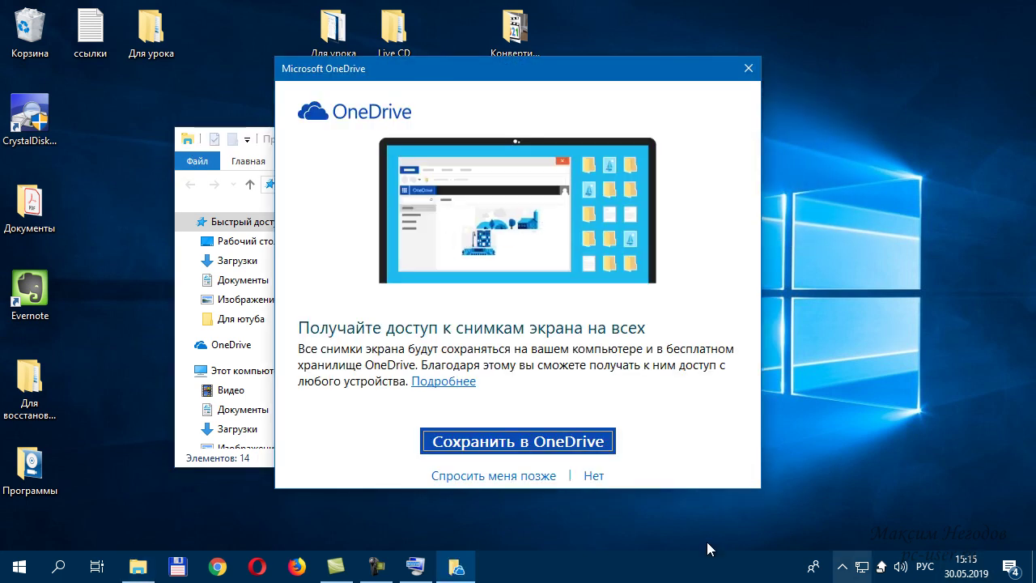
pyautogui.click(525, 476)
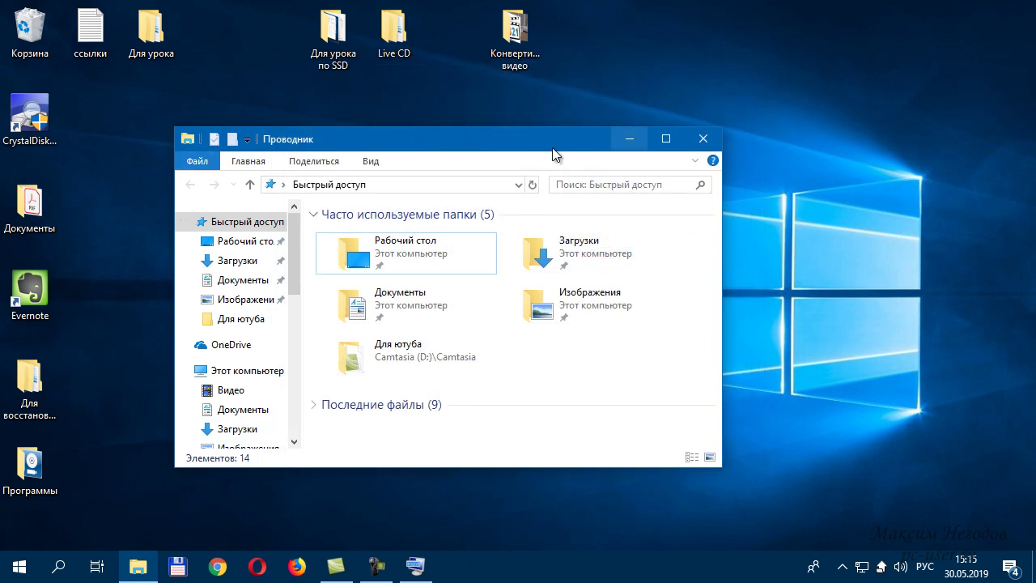
# Find and open Paint again and paste the captured File Explorer window onto the canvas.
pyautogui.click(59, 566)
pyautogui.write('pain')
pyautogui.press('Return')
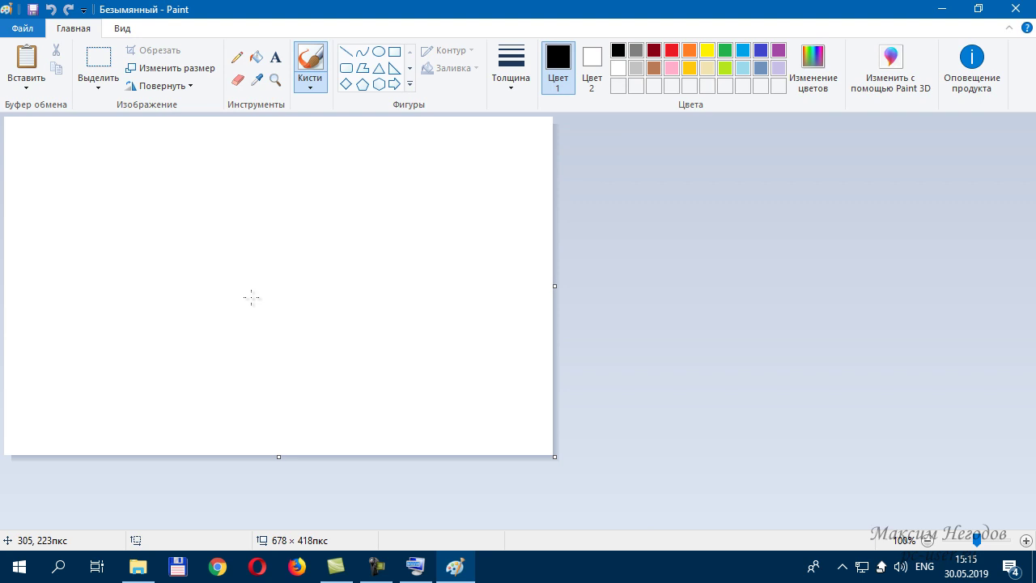
pyautogui.hotkey('ctrl', 'v')
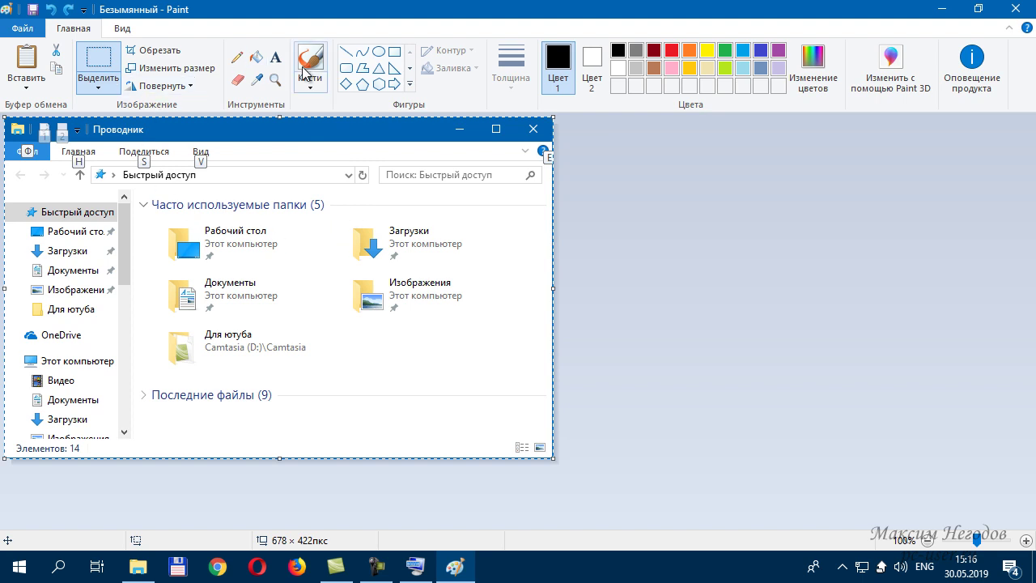
# Save the File Explorer window capture under the name скрин2.
pyautogui.click(34, 10)
pyautogui.write('скрин2')
pyautogui.press('Return')
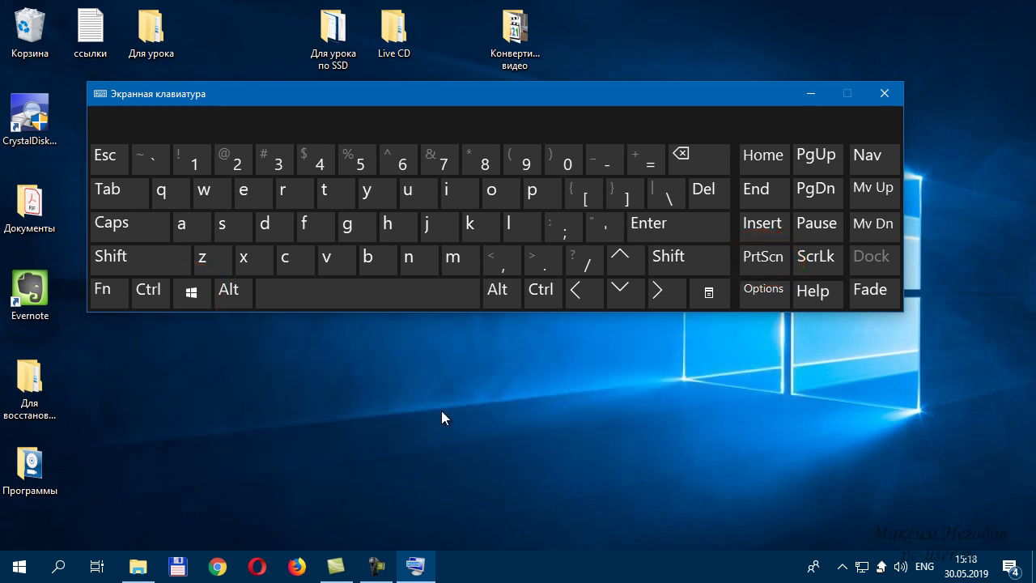
# Capture the whole screen with the on-screen keyboard displayed, saving it automatically as an image file.
pyautogui.press('super')
pyautogui.press('super+Print')
# Minimise the on-screen keyboard and view the image Снимок экрана (2) from the Снимки экрана folder in Изображения.
pyautogui.click(137, 564)
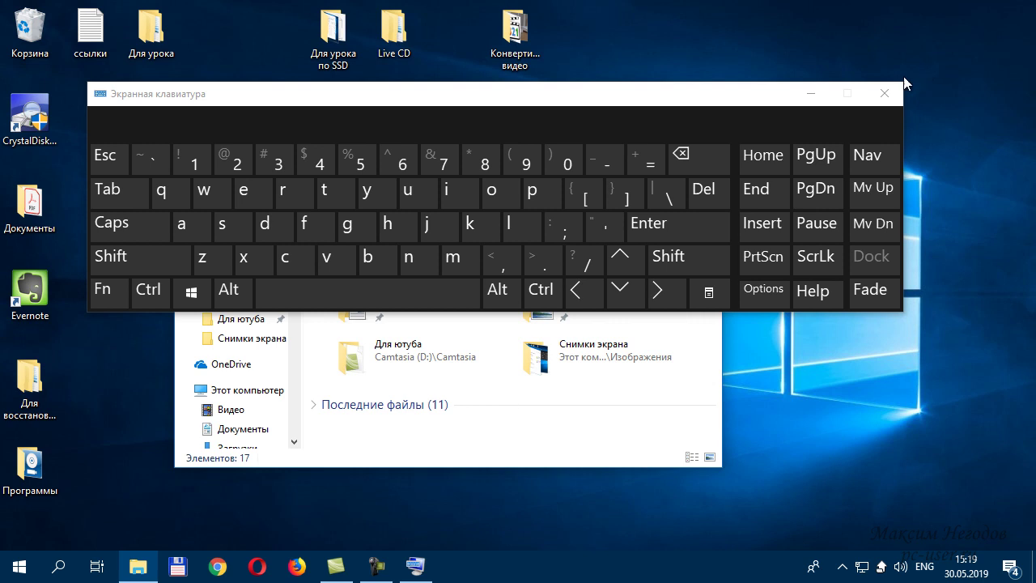
pyautogui.click(810, 93)
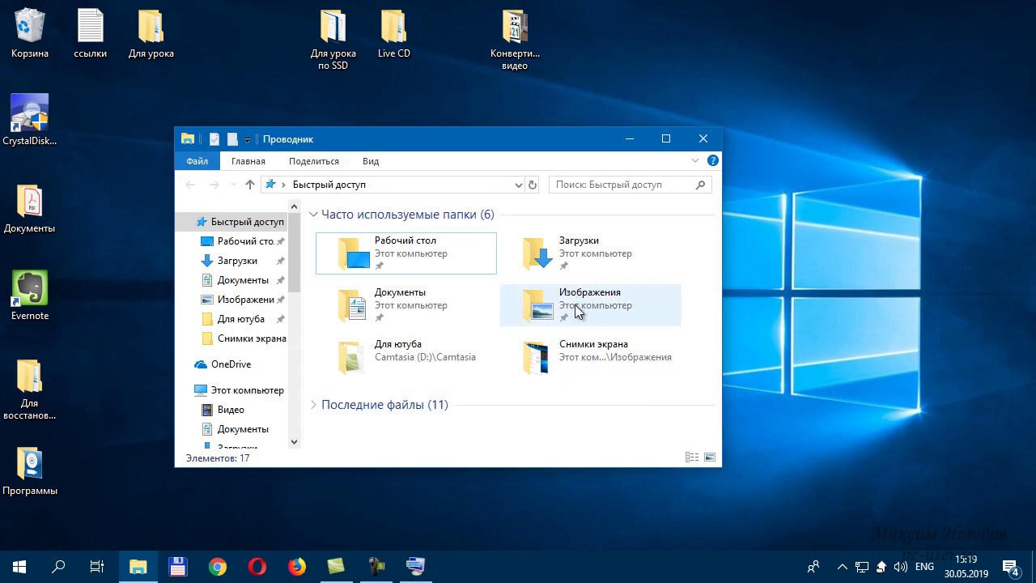
pyautogui.click(235, 301)
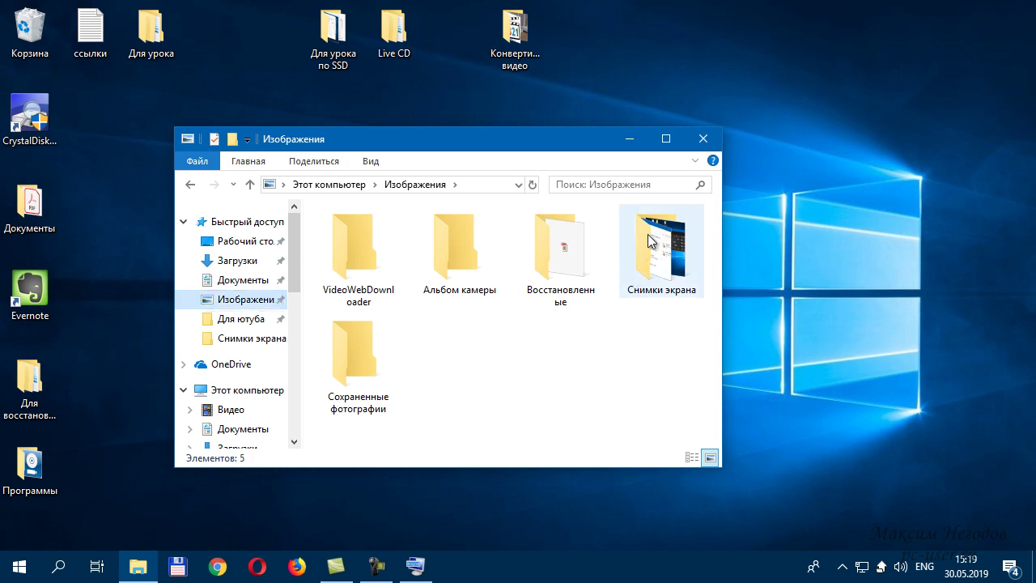
pyautogui.doubleClick(674, 251)
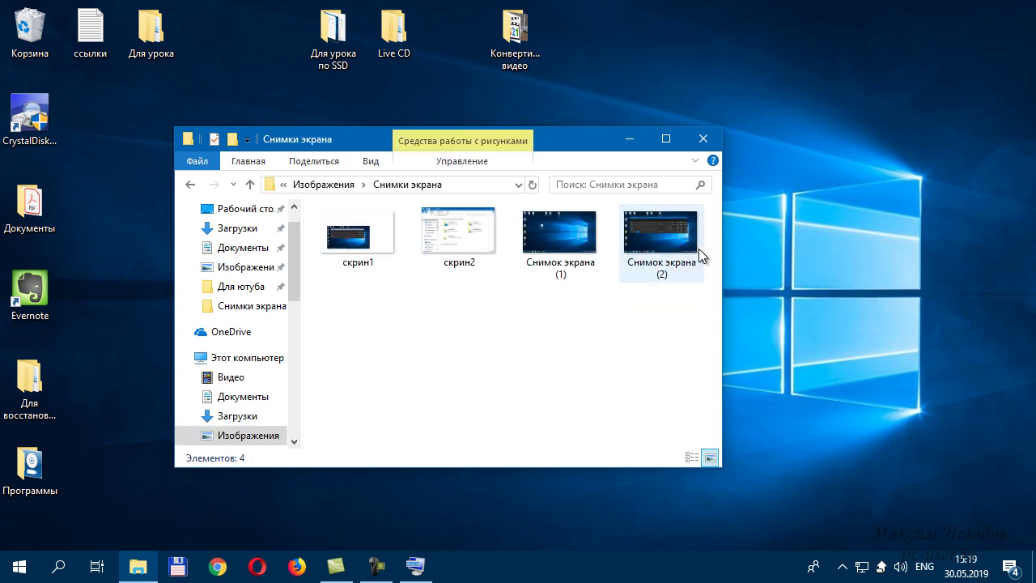
pyautogui.click(661, 245)
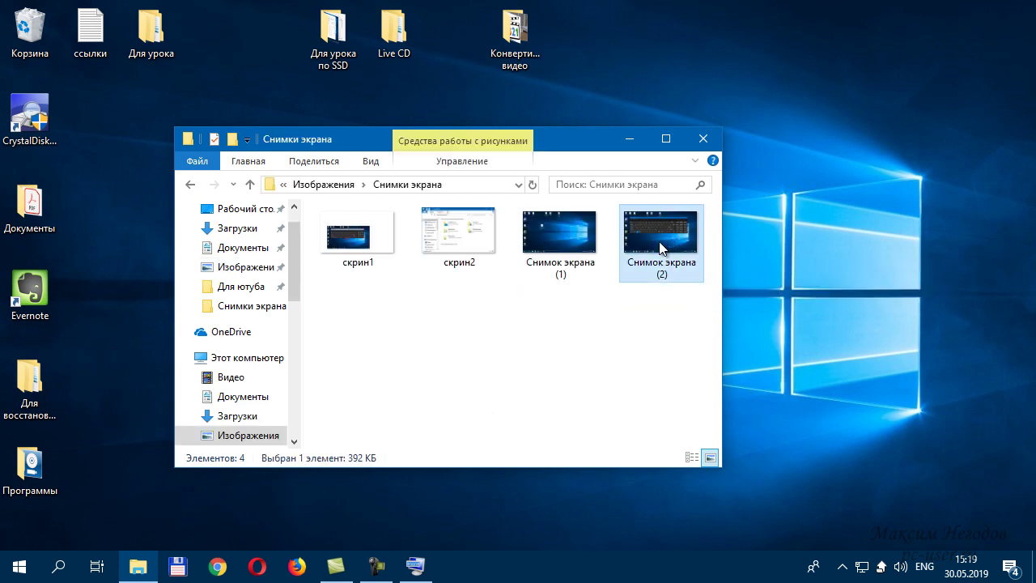
pyautogui.press('Return')
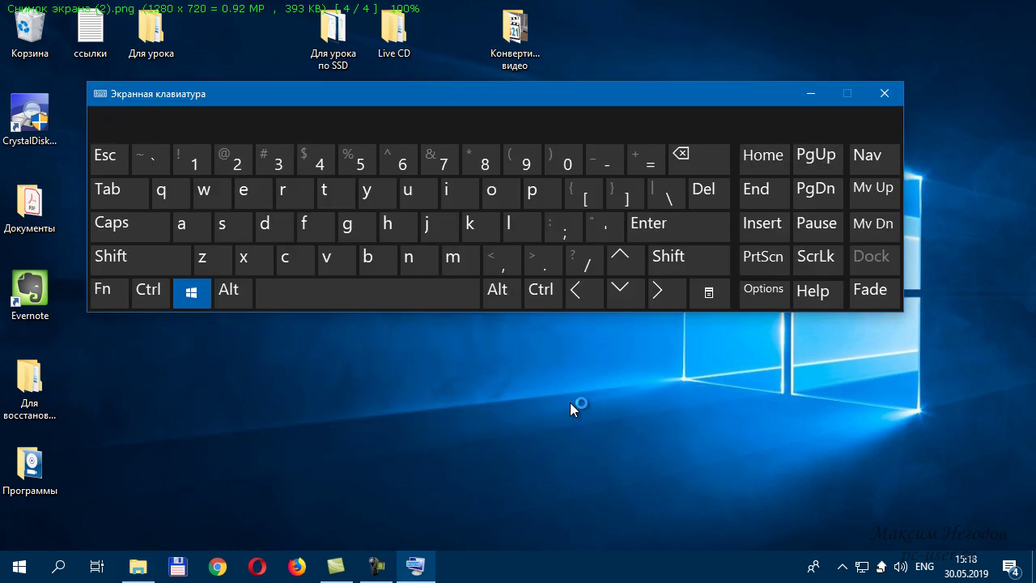
# Close the image view and capture the whole screen with the Снимки экрана folder open, saving it automatically as an image file.
pyautogui.press('Escape')
pyautogui.press('Return')
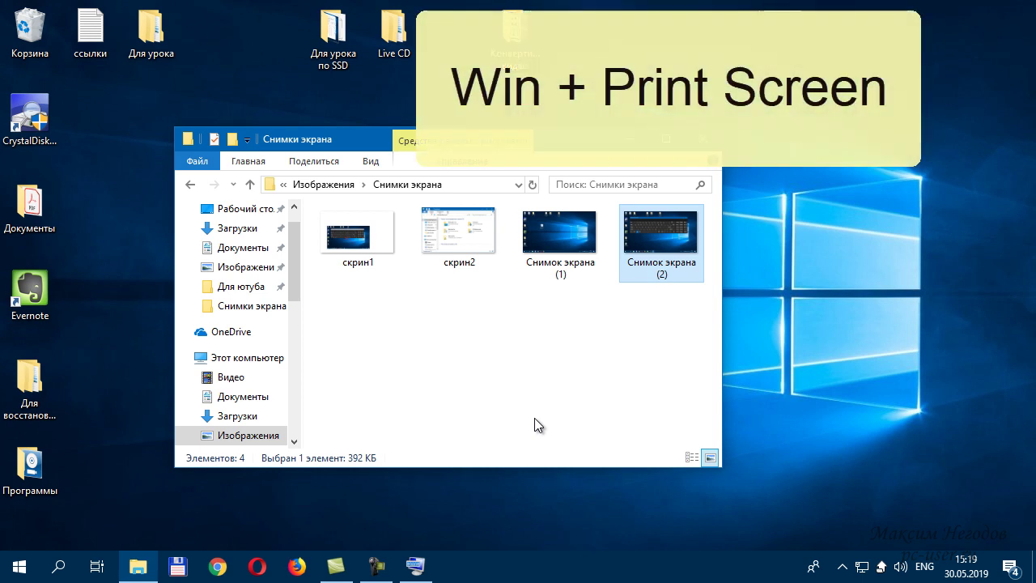
pyautogui.press('super+Print')
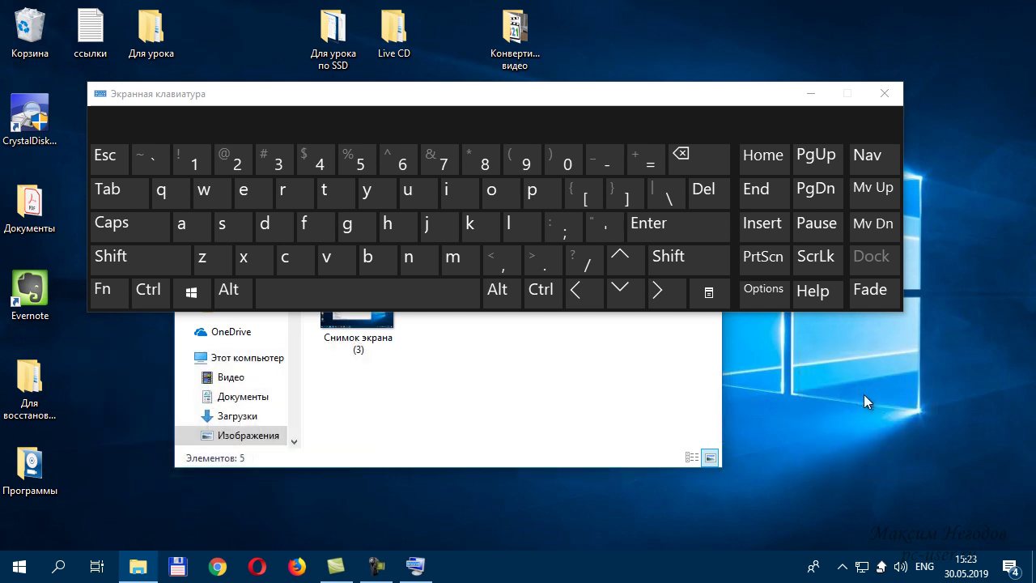
# Snip a rectangular area around the Снимки экрана folder window to the clipboard and paste it onto a blank Paint canvas.
pyautogui.press('super+shift')
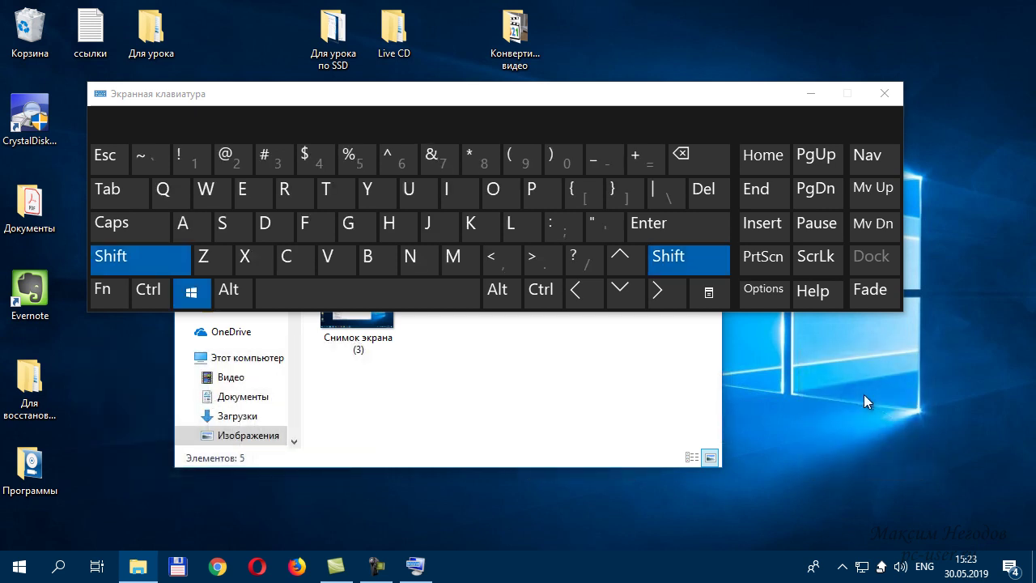
pyautogui.press('super+shift+s')
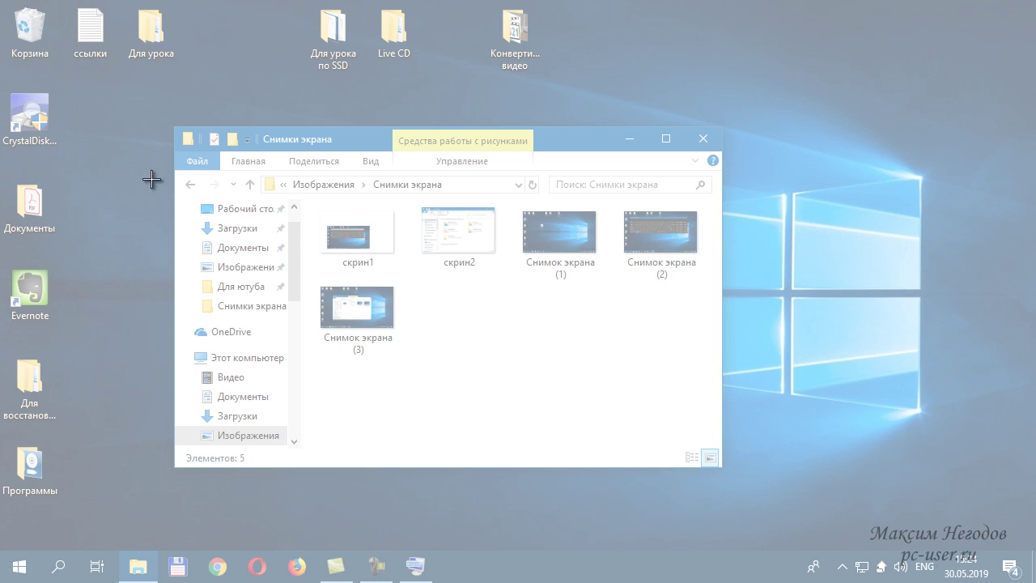
pyautogui.moveTo(108, 101); pyautogui.dragTo(746, 426)
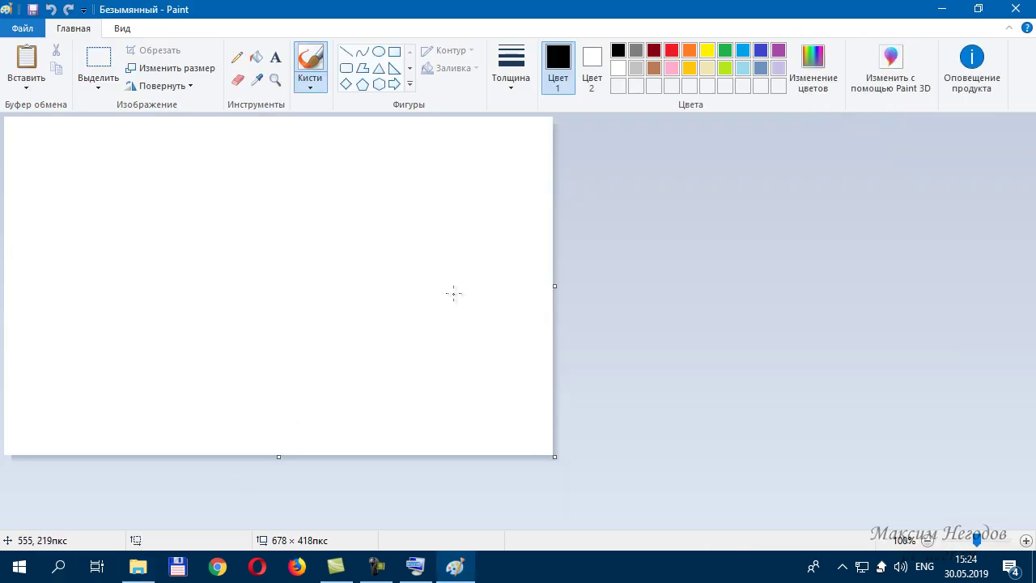
pyautogui.hotkey('ctrl', 'v')
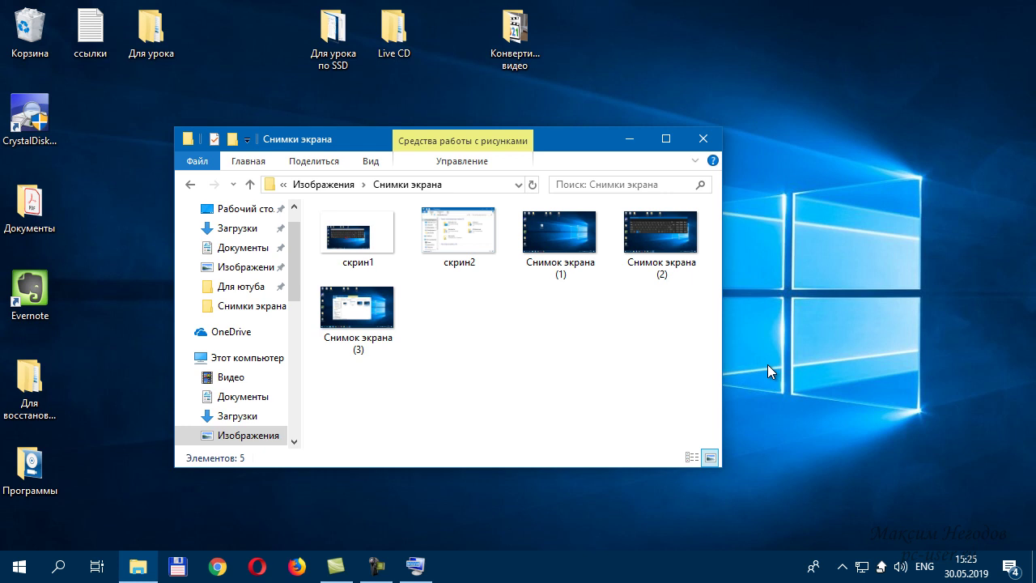
# Capture the screen area around the Снимки экрана folder window with clip2net and close its editor without saving.
pyautogui.click(880, 565)
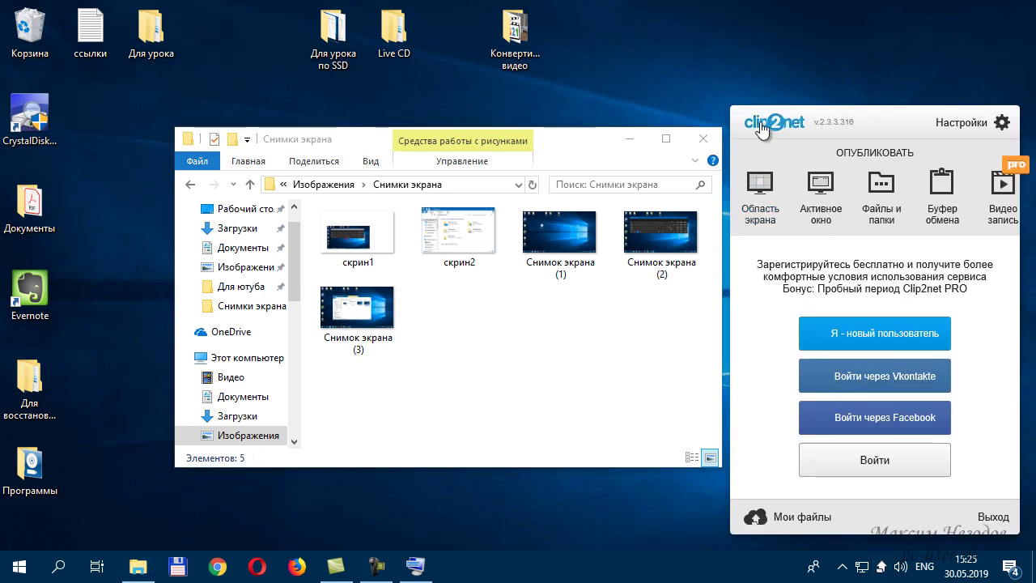
pyautogui.click(760, 195)
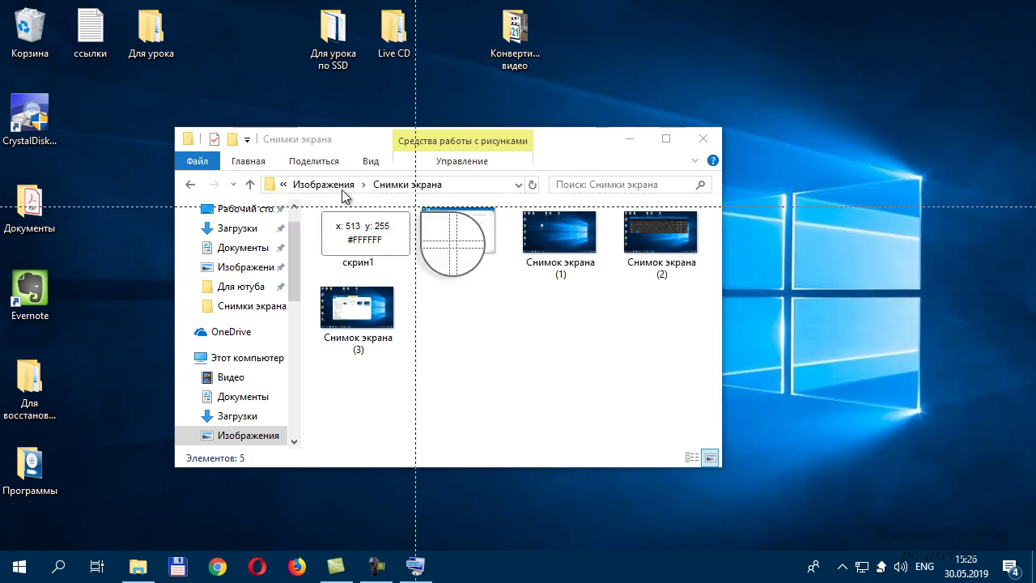
pyautogui.moveTo(114, 104); pyautogui.dragTo(744, 440)
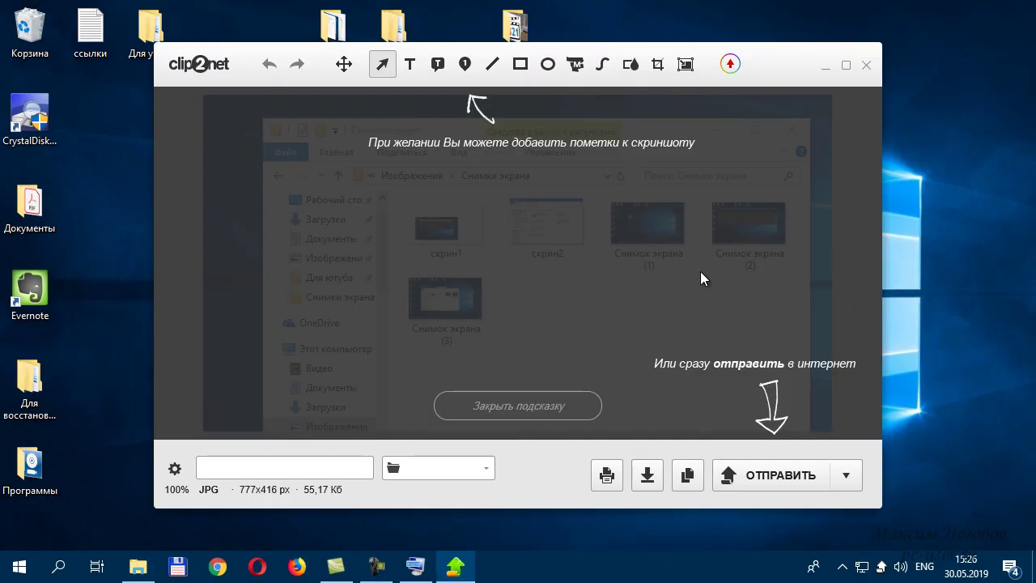
pyautogui.click(872, 68)
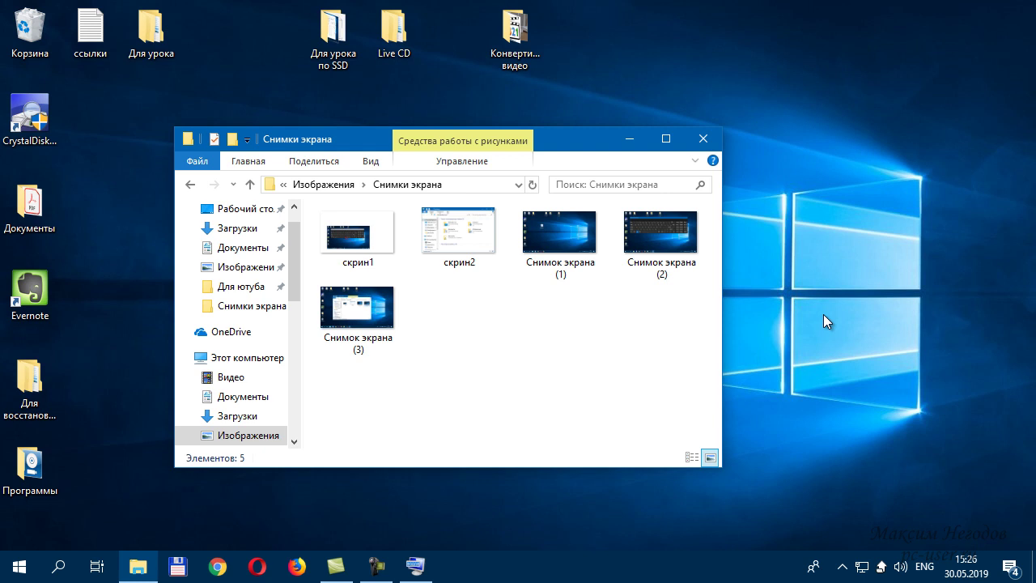
# Change the keyboard language to Russian, search Windows for нож and open the Ножницы application.
pyautogui.hotkey('alt', 'shift')
pyautogui.click(55, 574)
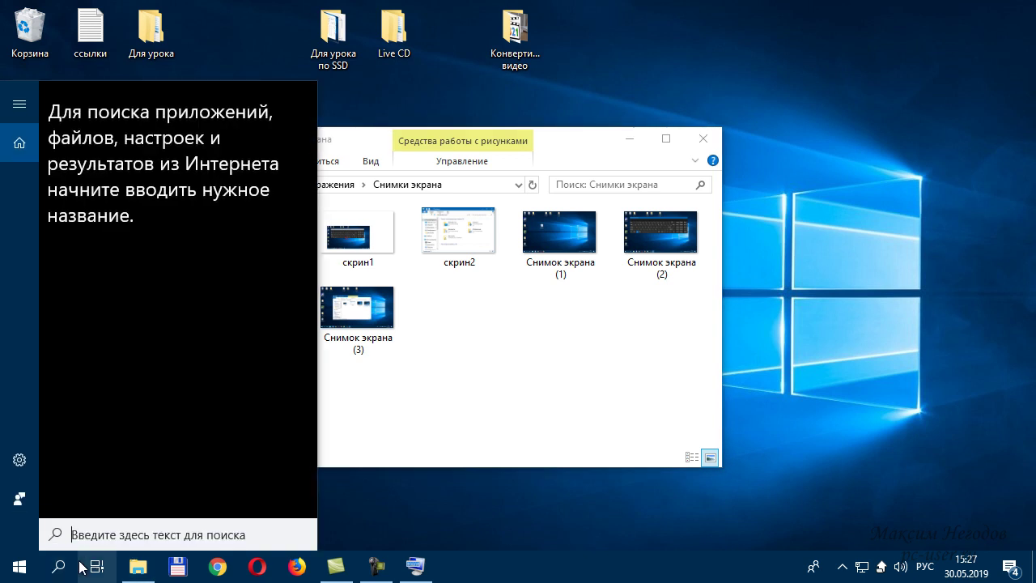
pyautogui.write('нож')
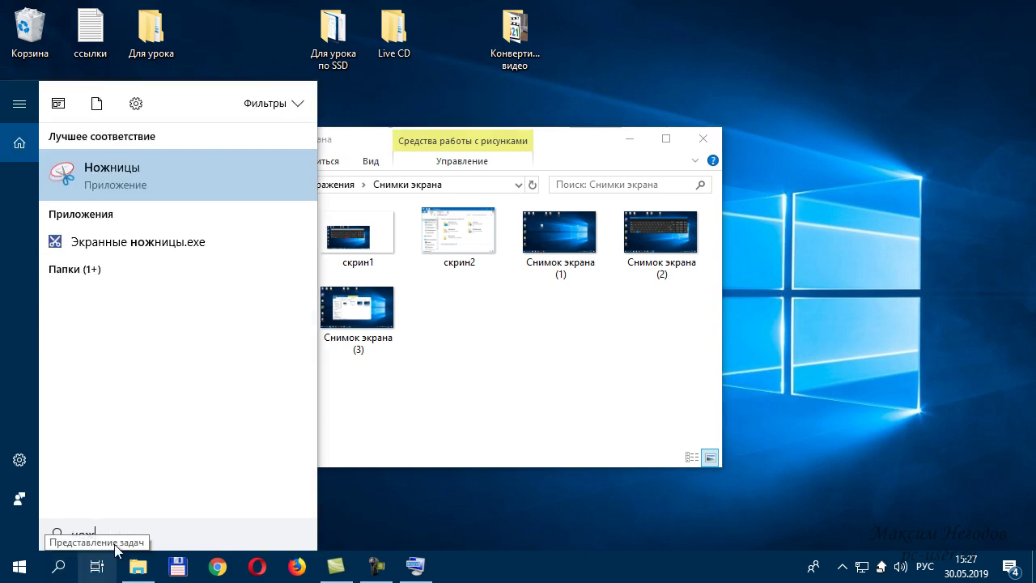
pyautogui.click(110, 174)
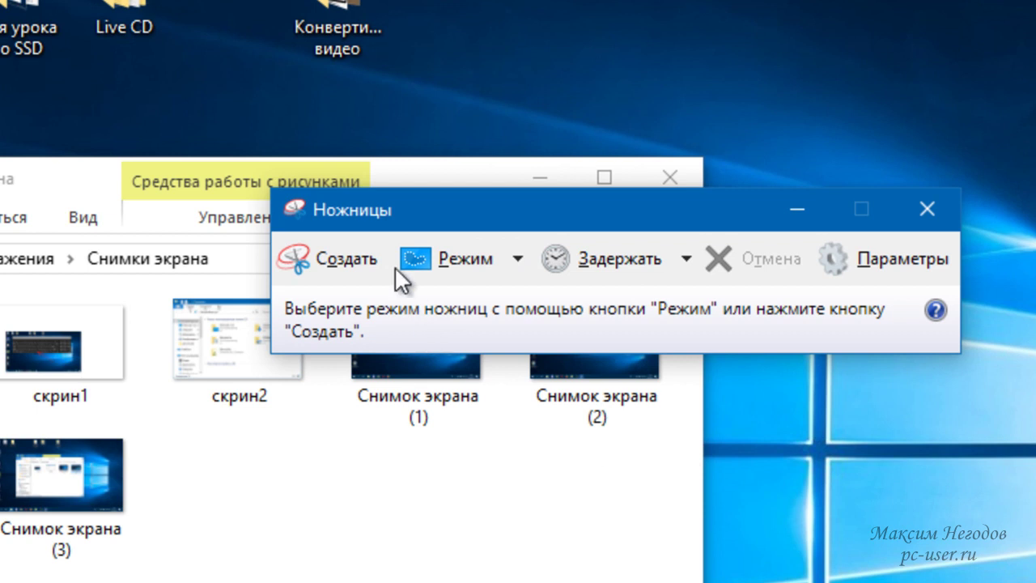
# Set the snip mode to Прямоугольник and capture a rectangle around the Снимки экрана folder window.
pyautogui.click(516, 259)
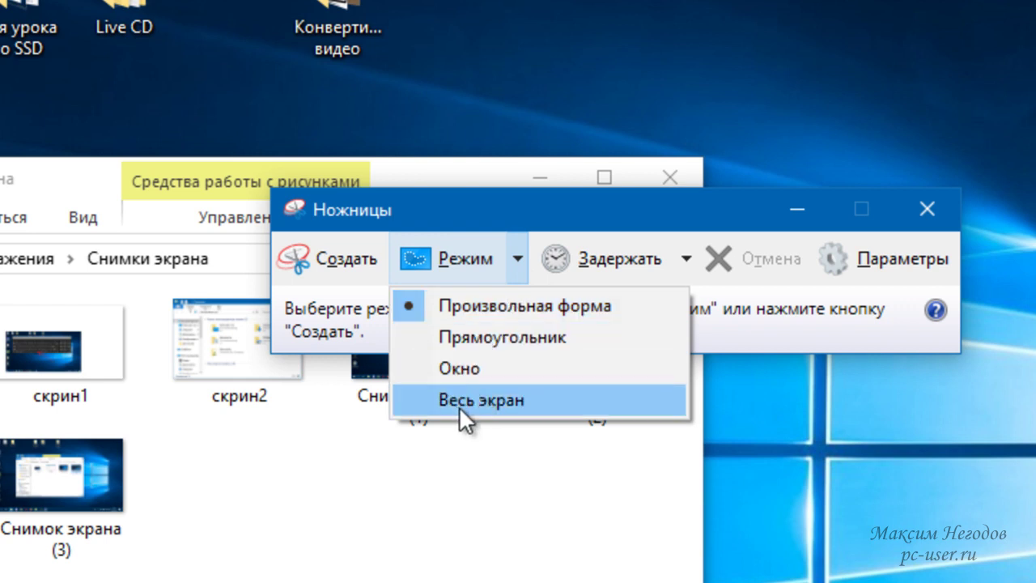
pyautogui.click(461, 329)
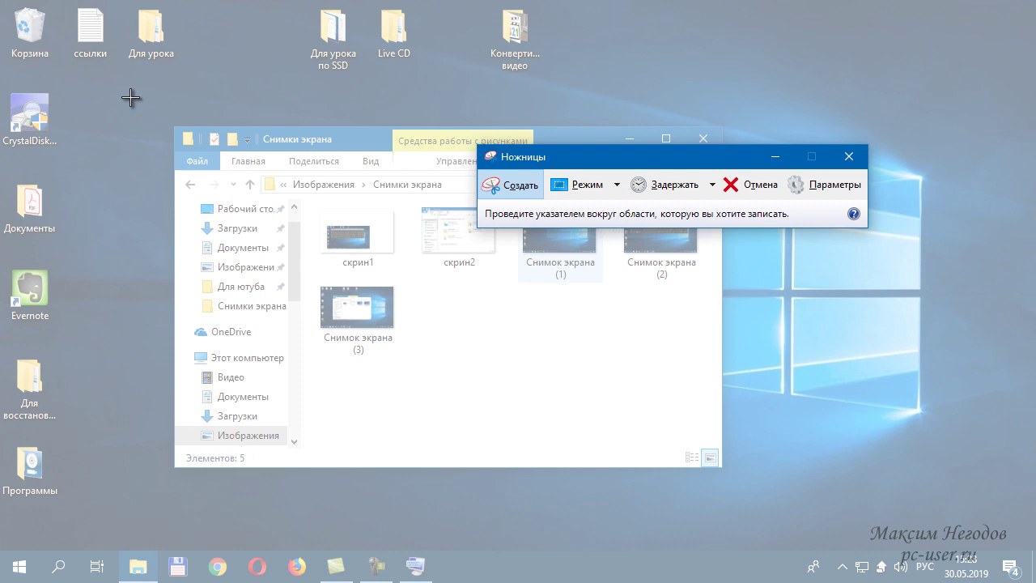
pyautogui.moveTo(131, 98); pyautogui.dragTo(730, 458)
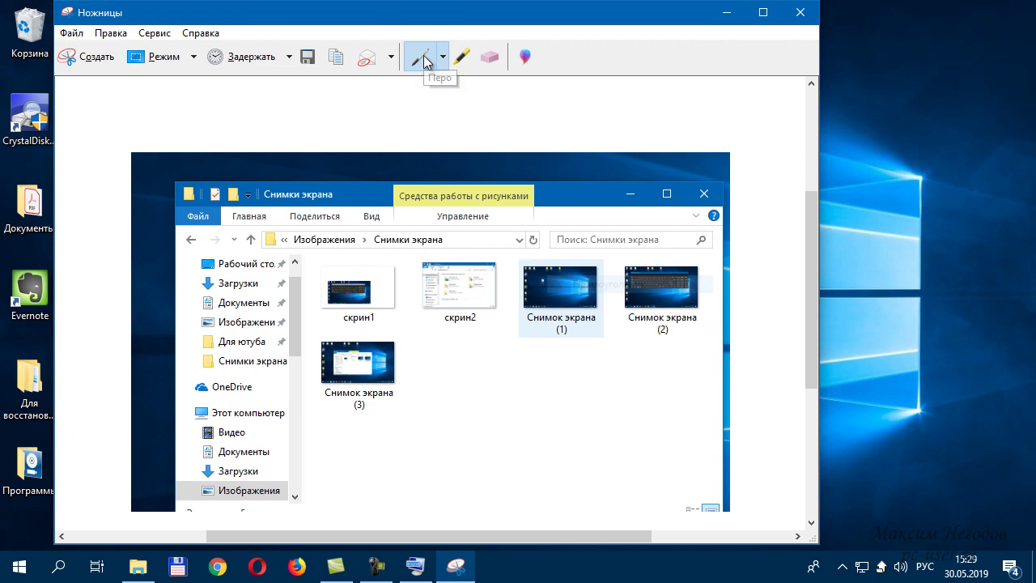
# Draw two yellow highlighter strokes beneath the thumbnails and circle скрин1 and Снимок экрана (1) with the pen.
pyautogui.click(463, 59)
pyautogui.moveTo(402, 350); pyautogui.dragTo(646, 356)
pyautogui.moveTo(418, 382); pyautogui.dragTo(659, 391)
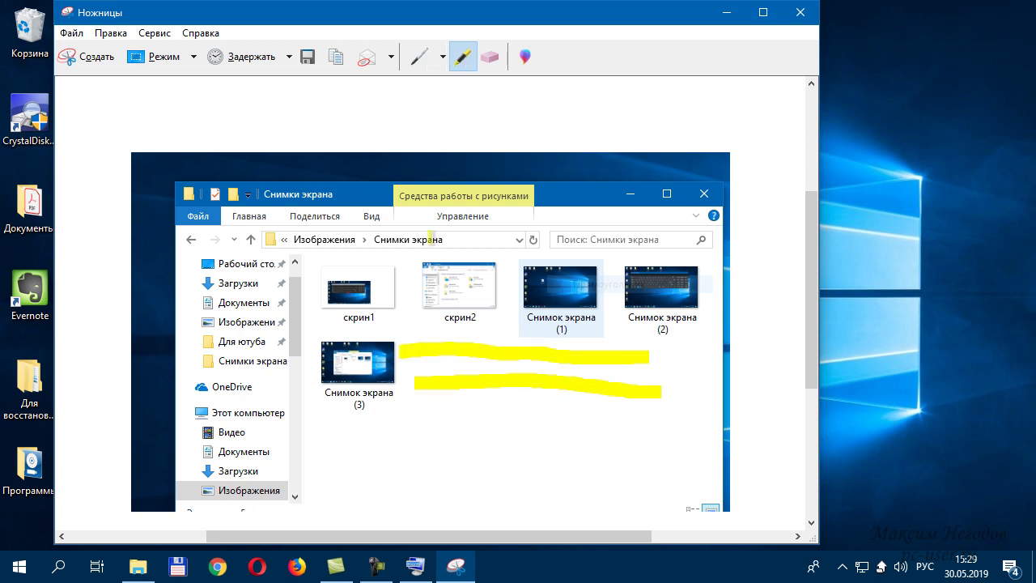
pyautogui.click(419, 58)
pyautogui.moveTo(406, 253)
pyautogui.mouseDown()
pyautogui.moveTo(306, 322)
pyautogui.moveTo(418, 250)
pyautogui.moveTo(374, 234)
pyautogui.mouseUp()
pyautogui.moveTo(558, 247); pyautogui.dragTo(594, 275)
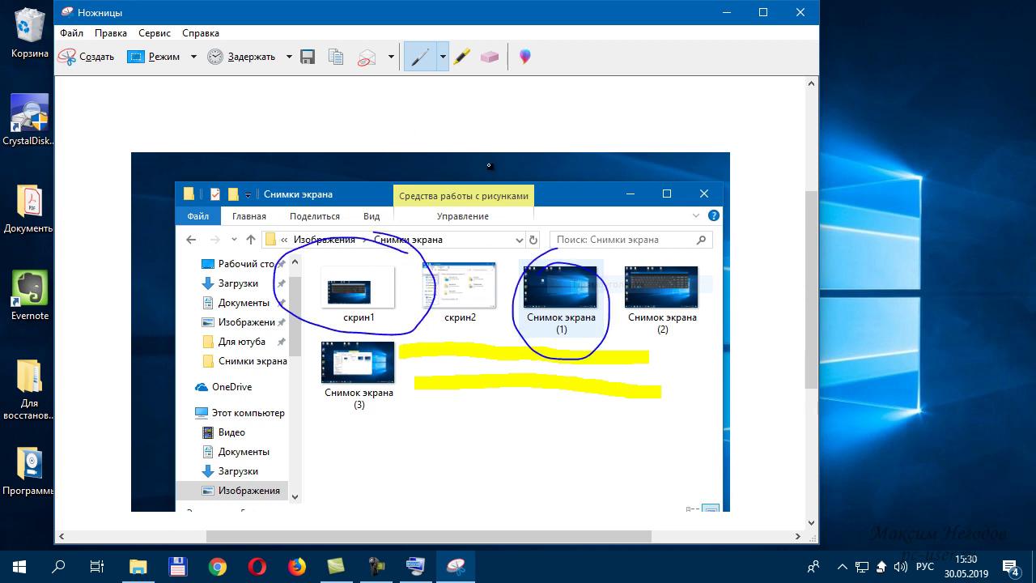
# Erase both pen circles and both highlighter strokes from the captured snip.
pyautogui.click(492, 59)
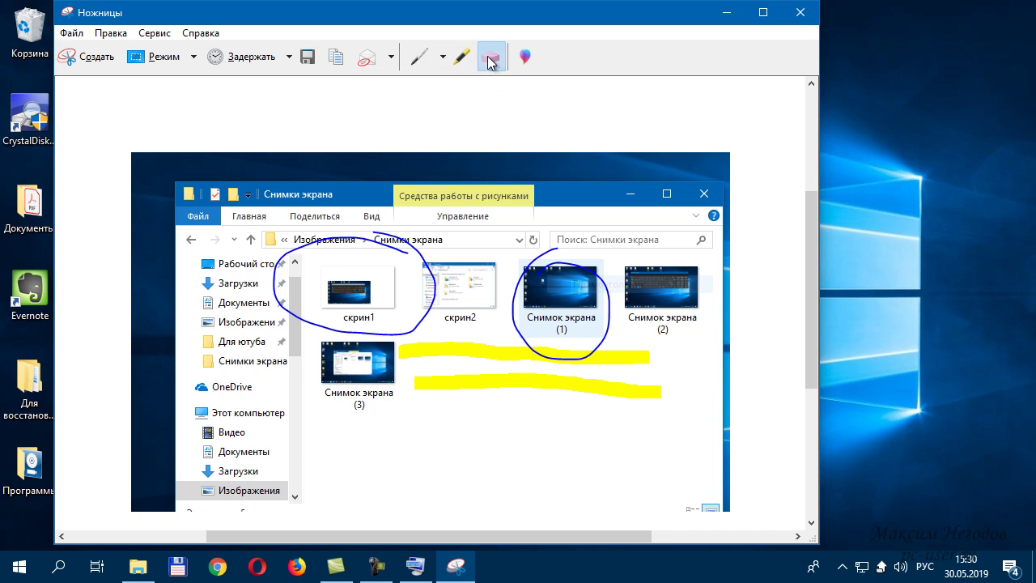
pyautogui.moveTo(515, 309); pyautogui.dragTo(581, 362)
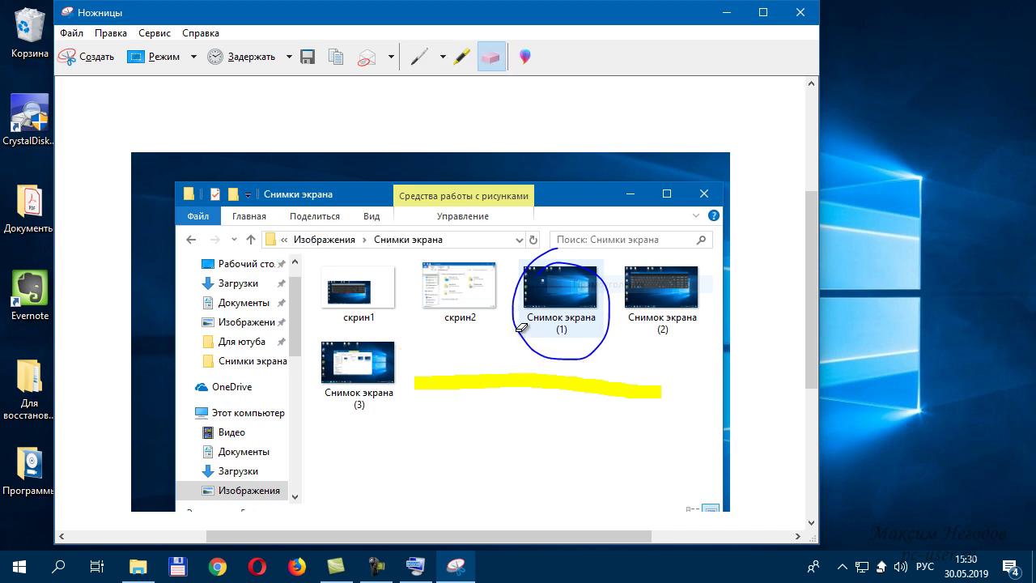
pyautogui.click(462, 389)
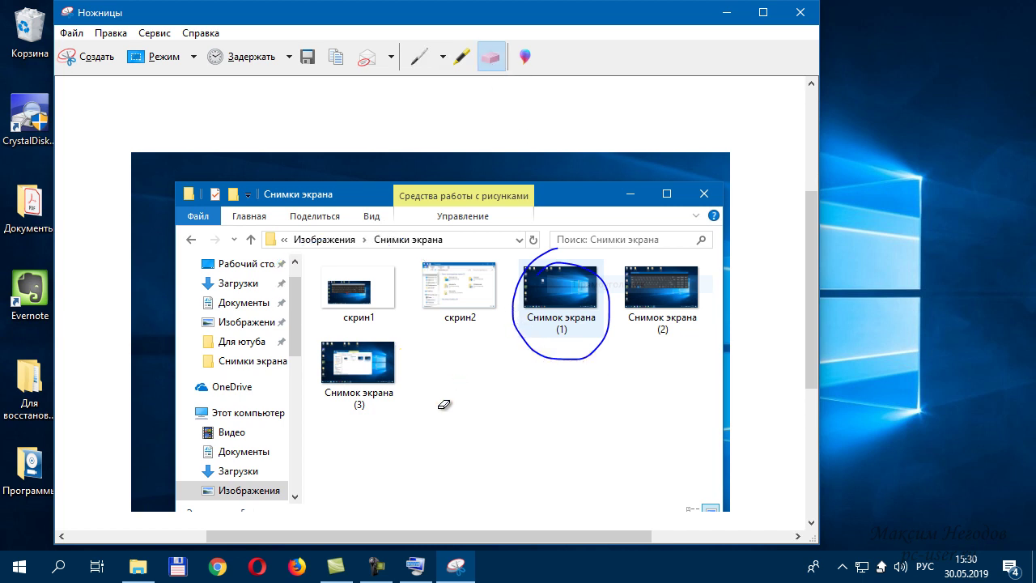
pyautogui.click(539, 356)
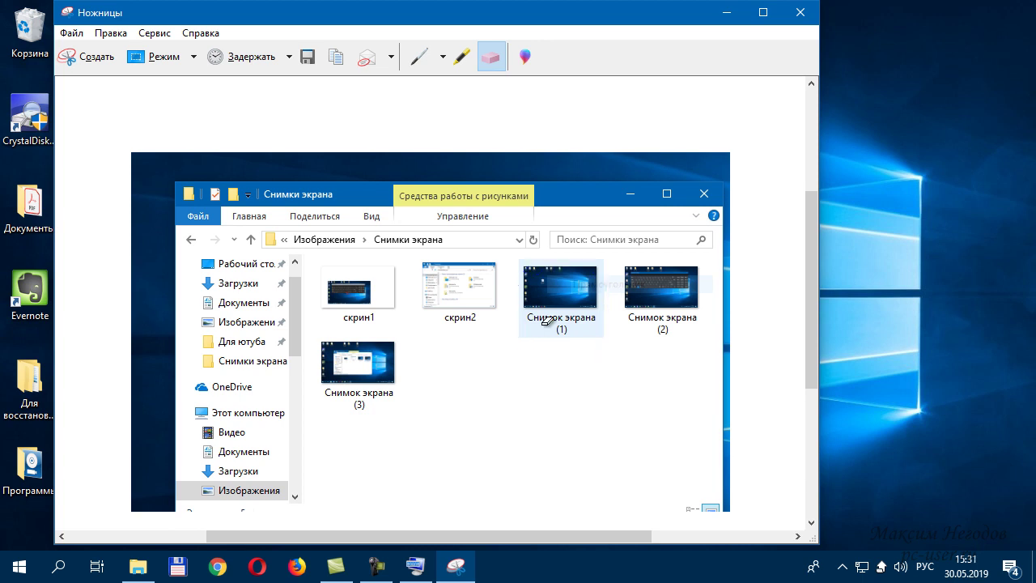
# Save the snip as a PNG file named Снимок22 in the Снимки экрана folder.
pyautogui.scroll(-1, 551, 319)
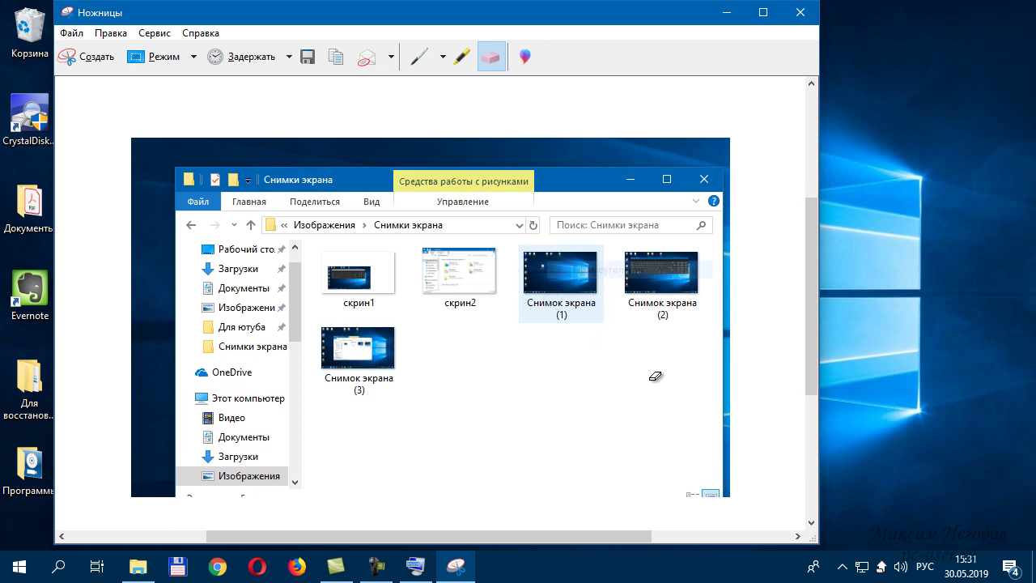
pyautogui.click(307, 59)
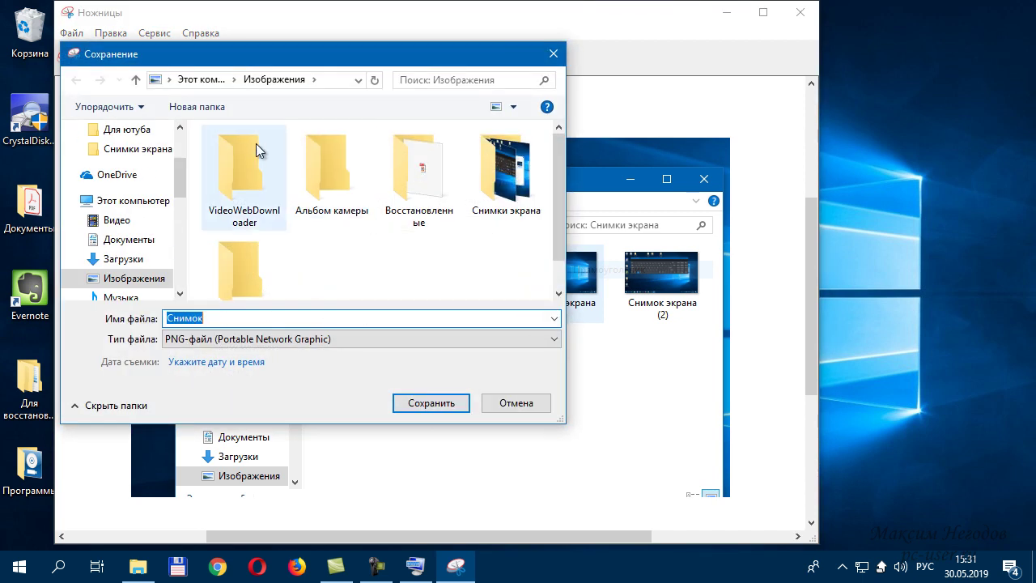
pyautogui.doubleClick(494, 243)
pyautogui.click(365, 313)
pyautogui.write('22')
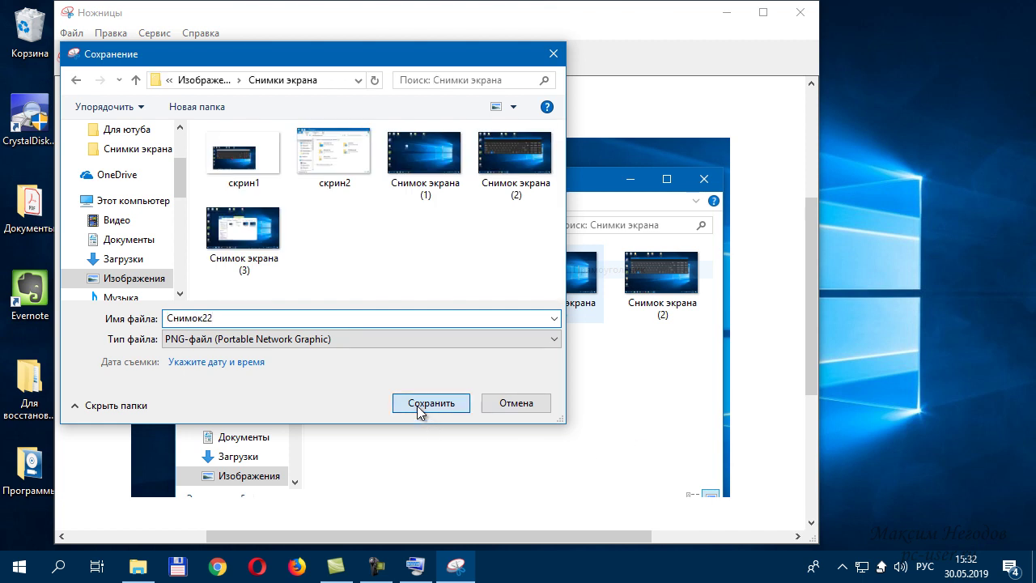
pyautogui.click(417, 406)
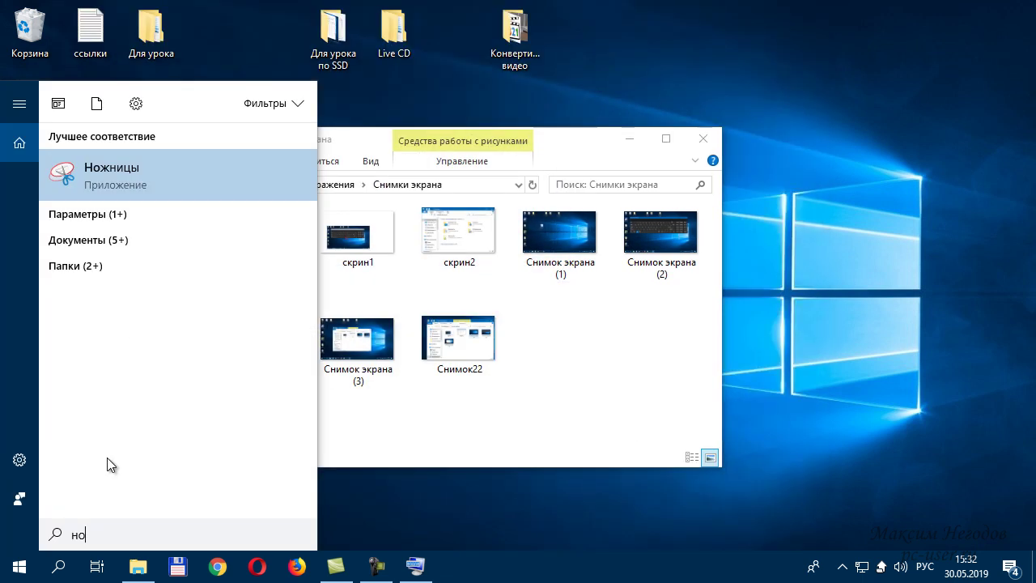
# Reopen Ножницы, capture a rectangle around the Снимки экрана folder window and close the snip without saving.
pyautogui.click(111, 178)
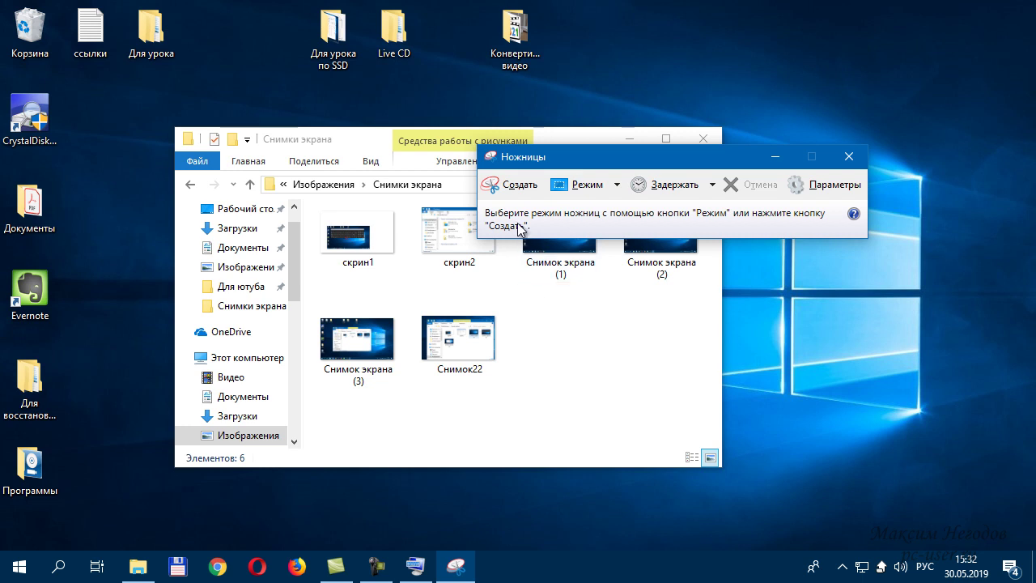
pyautogui.click(508, 188)
pyautogui.moveTo(146, 95); pyautogui.dragTo(715, 394)
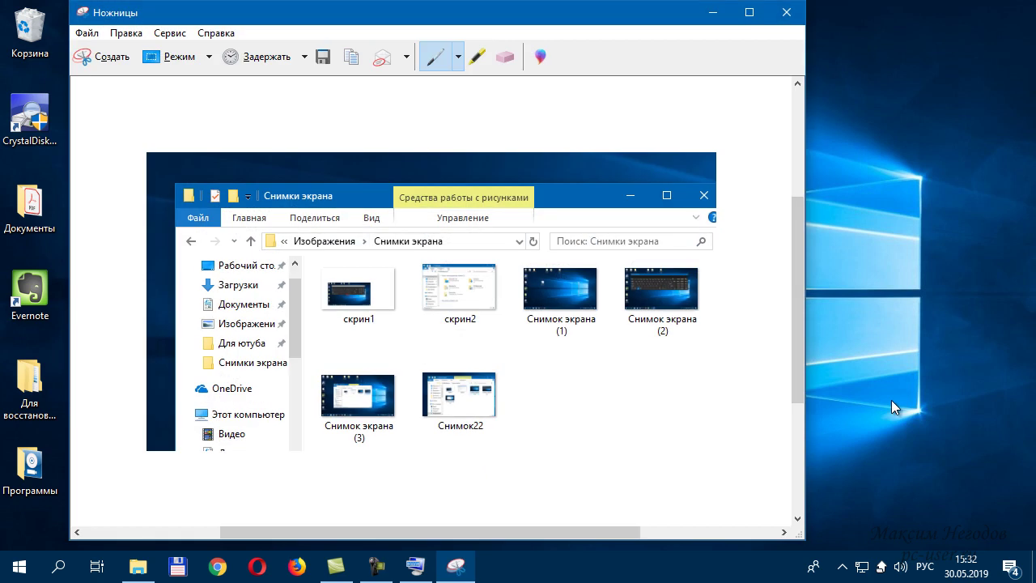
pyautogui.click(787, 13)
pyautogui.click(522, 297)
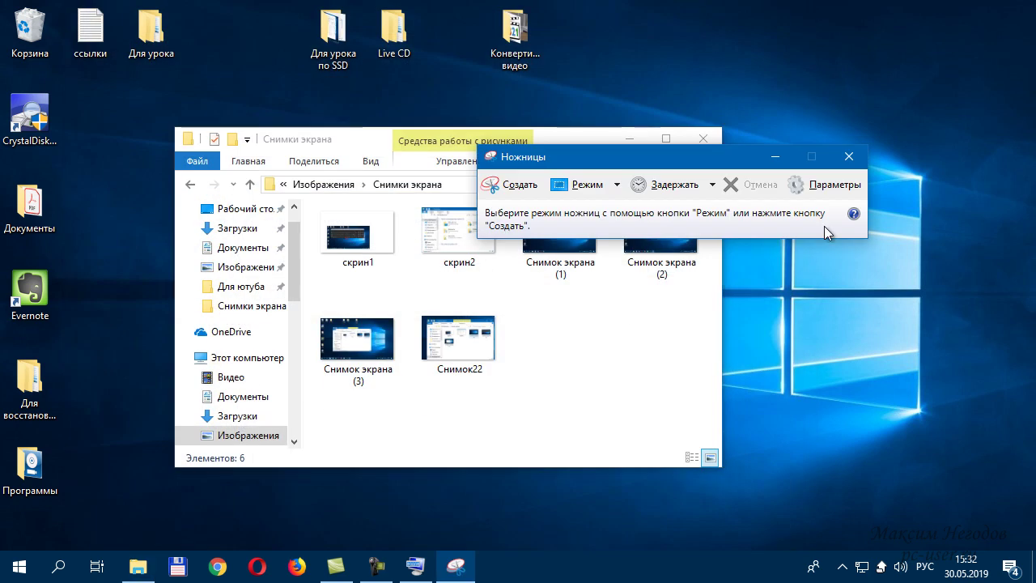
# Review the selection and ink options in the Ножницы settings and close them.
pyautogui.click(822, 185)
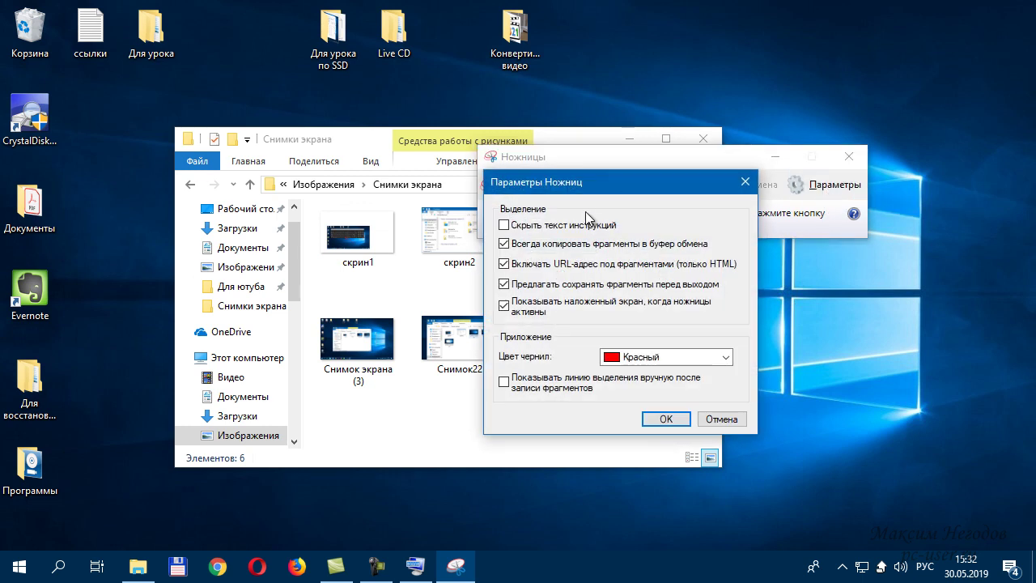
pyautogui.click(745, 182)
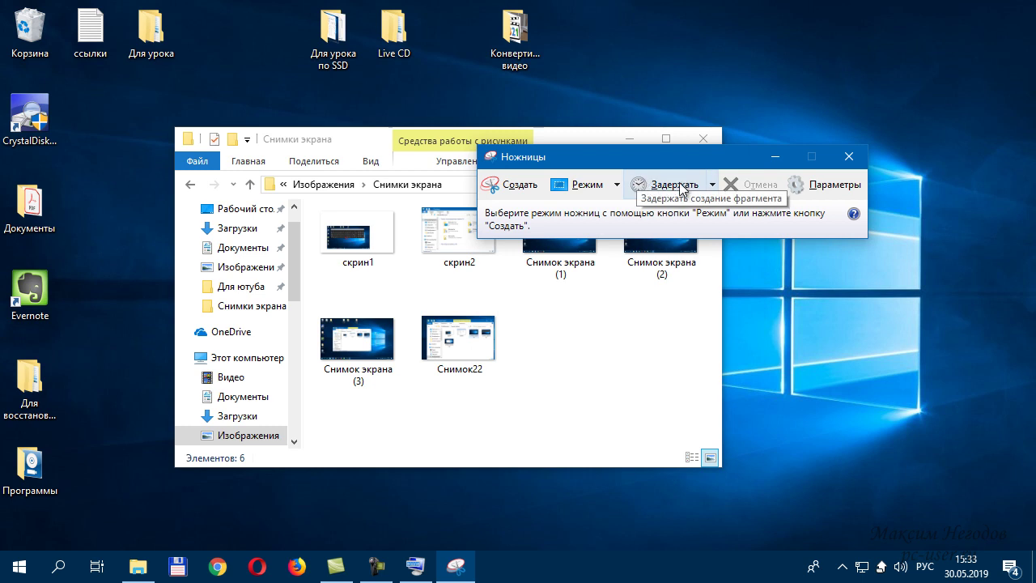
# Set the snip delay to 5 секунд and capture a rectangular area around the Снимки экрана folder window.
pyautogui.click(681, 188)
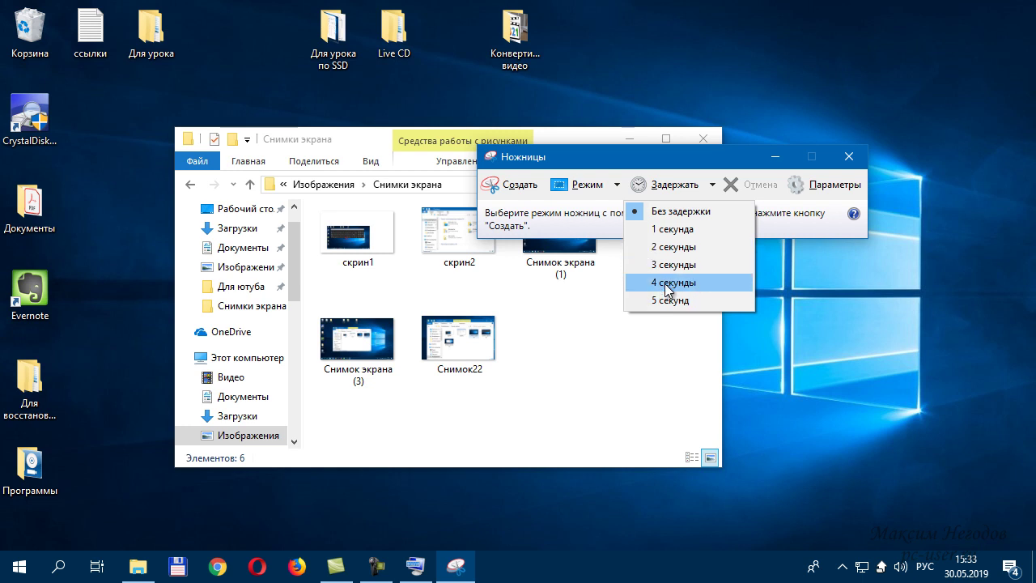
pyautogui.click(664, 299)
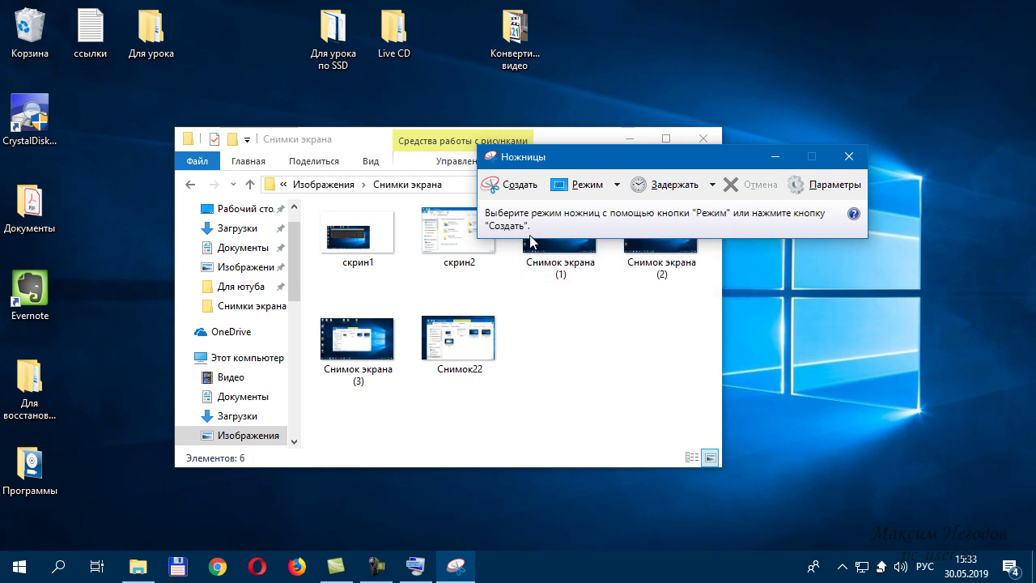
pyautogui.click(514, 185)
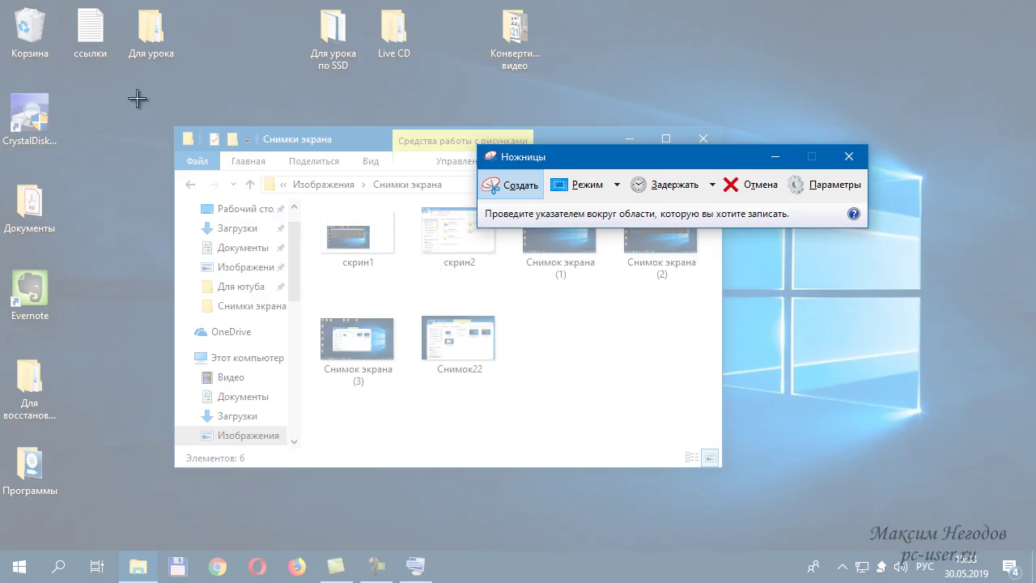
pyautogui.moveTo(135, 91); pyautogui.dragTo(674, 413)
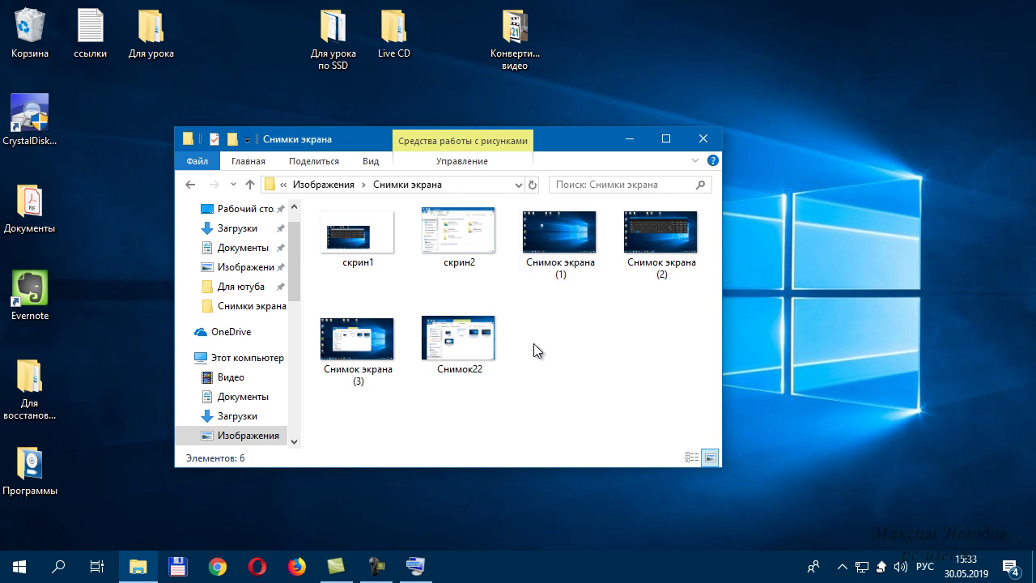
# Minimize the Снимки экрана folder window and set the Ножницы snip delay to Без задержки.
pyautogui.click(628, 140)
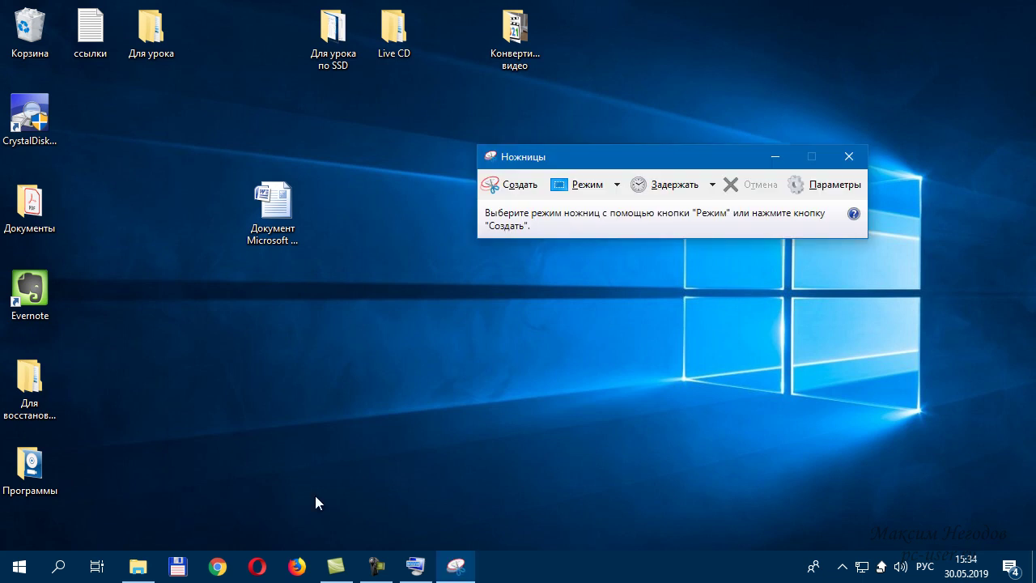
pyautogui.click(686, 188)
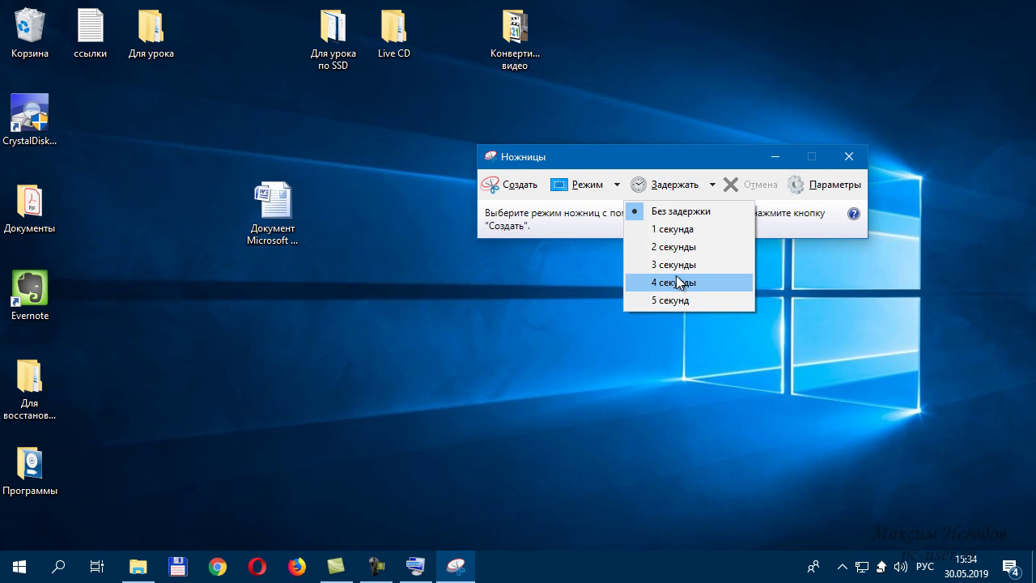
pyautogui.click(670, 212)
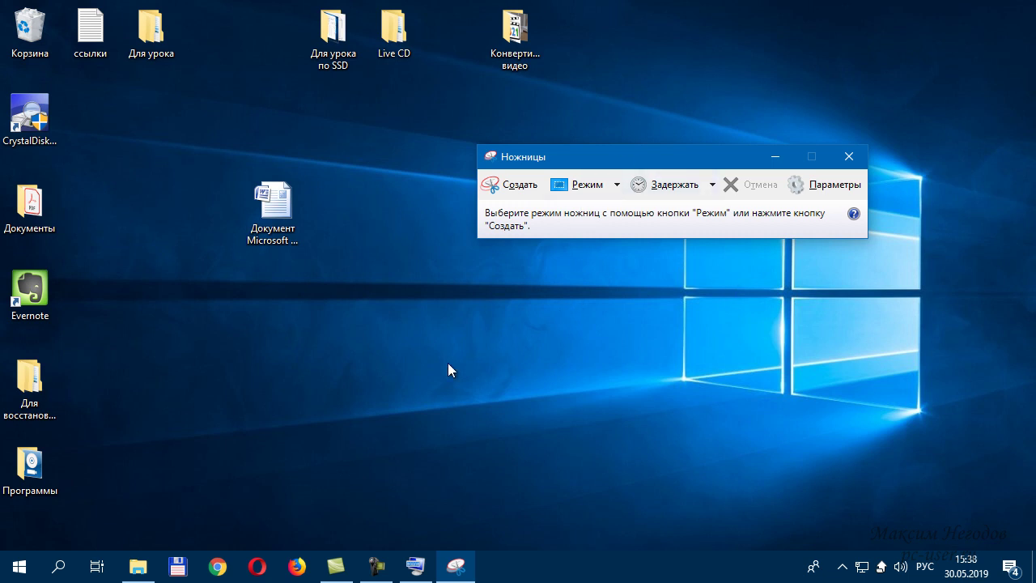
# Bring back the Снимки экрана folder window and save a full-screen screenshot as a file with the Windows shortcut.
pyautogui.click(138, 566)
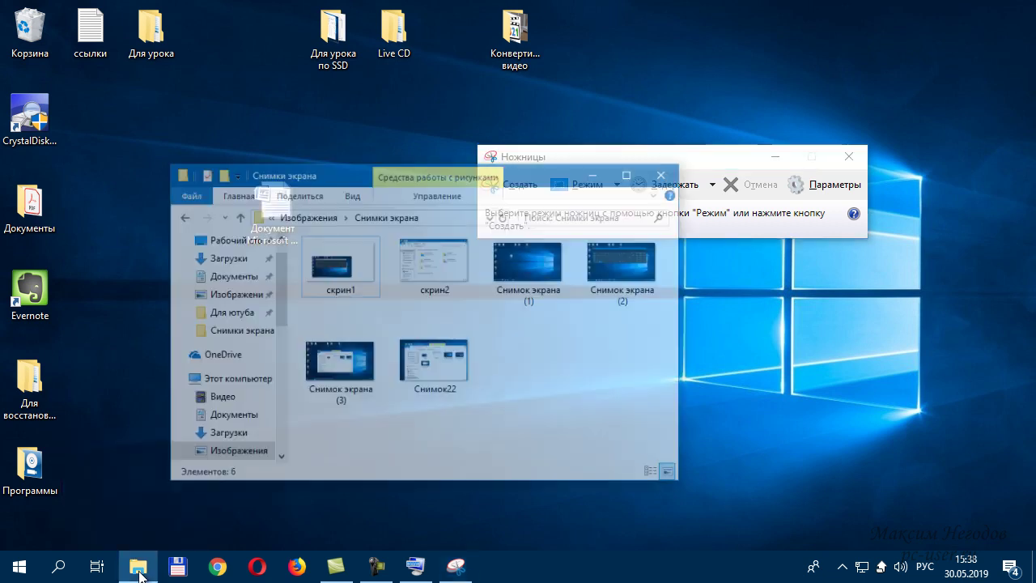
pyautogui.press('super+Print')
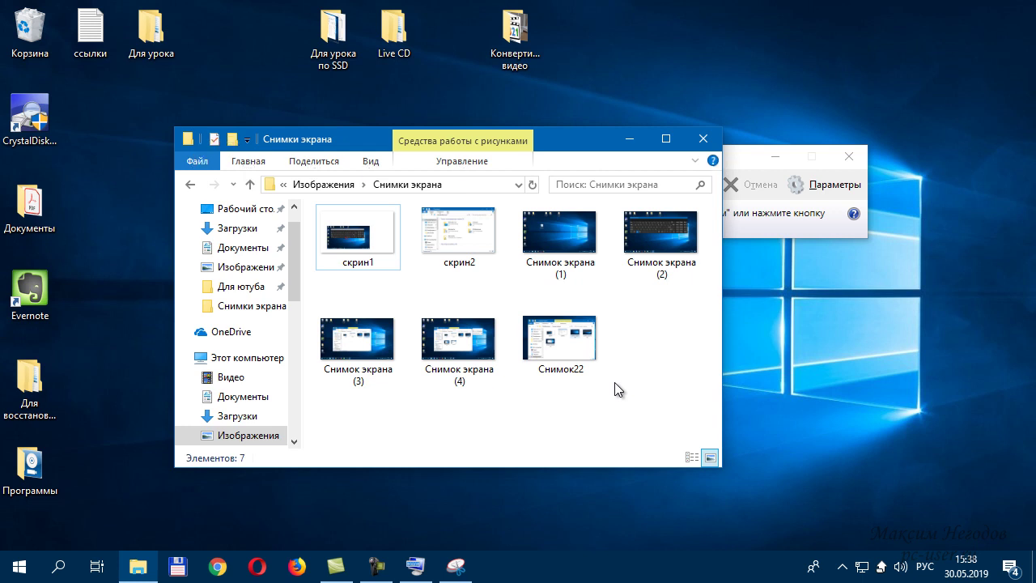
# Copy a rectangular screen area covering the contents of the Снимки экрана folder window to the clipboard with the Windows snipping overlay.
pyautogui.click(744, 65)
pyautogui.press('super+shift+s')
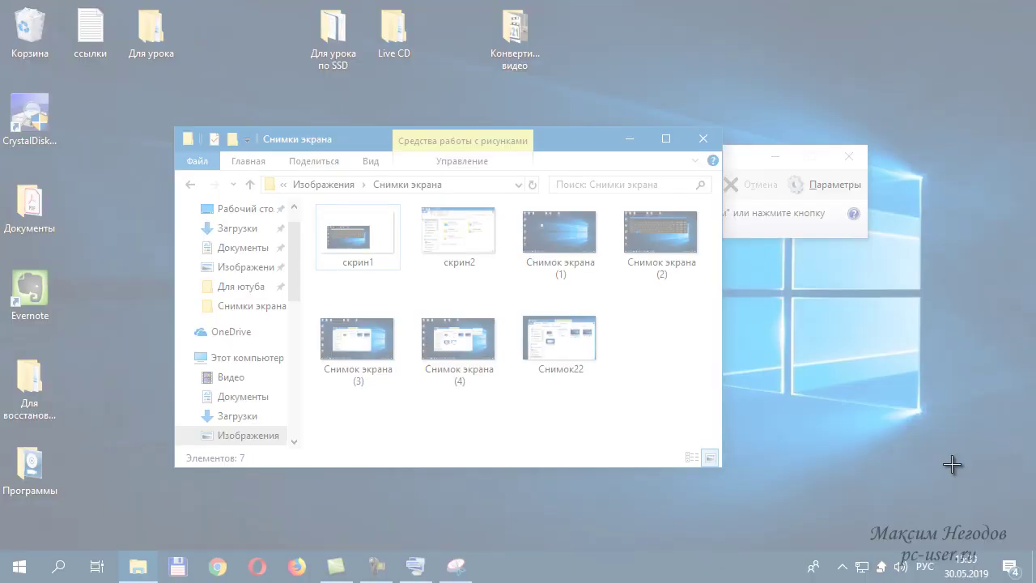
pyautogui.moveTo(127, 204); pyautogui.dragTo(750, 506)
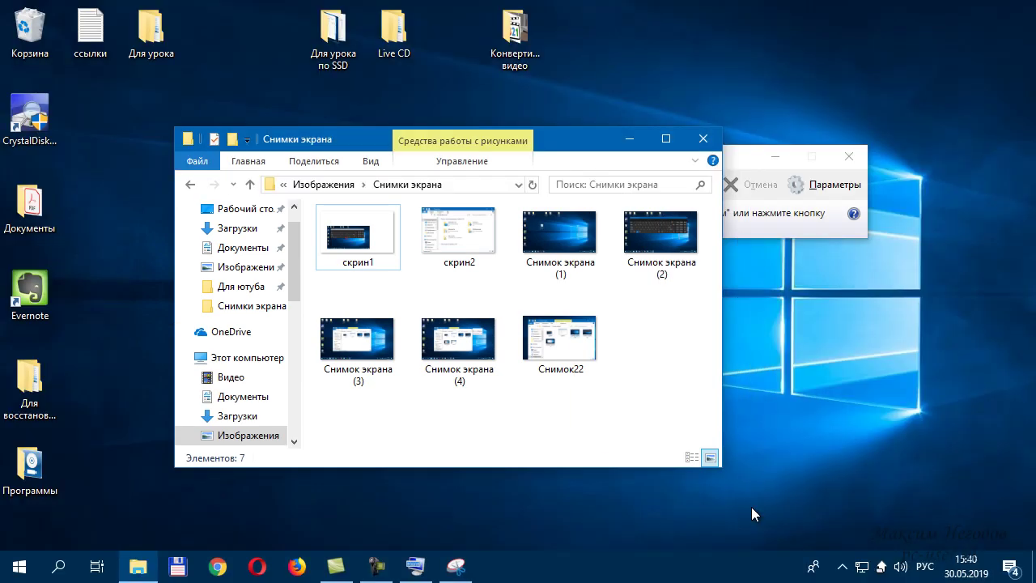